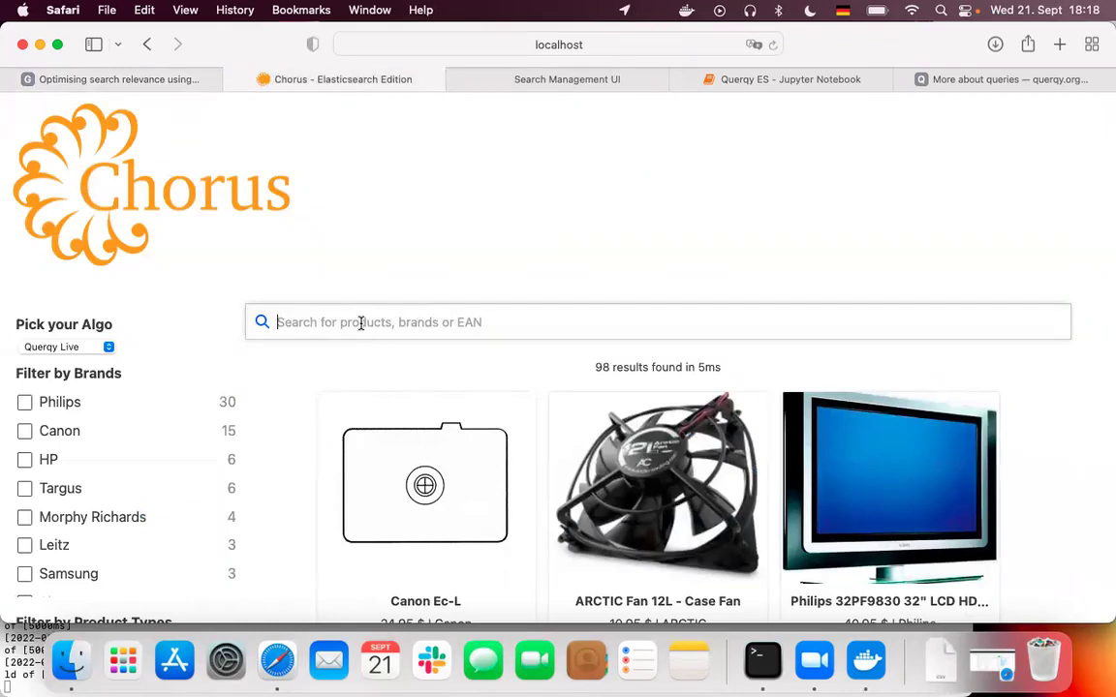
Compare the Chorus shop's product results for the searches "notebook" and "laptop"
text(note)
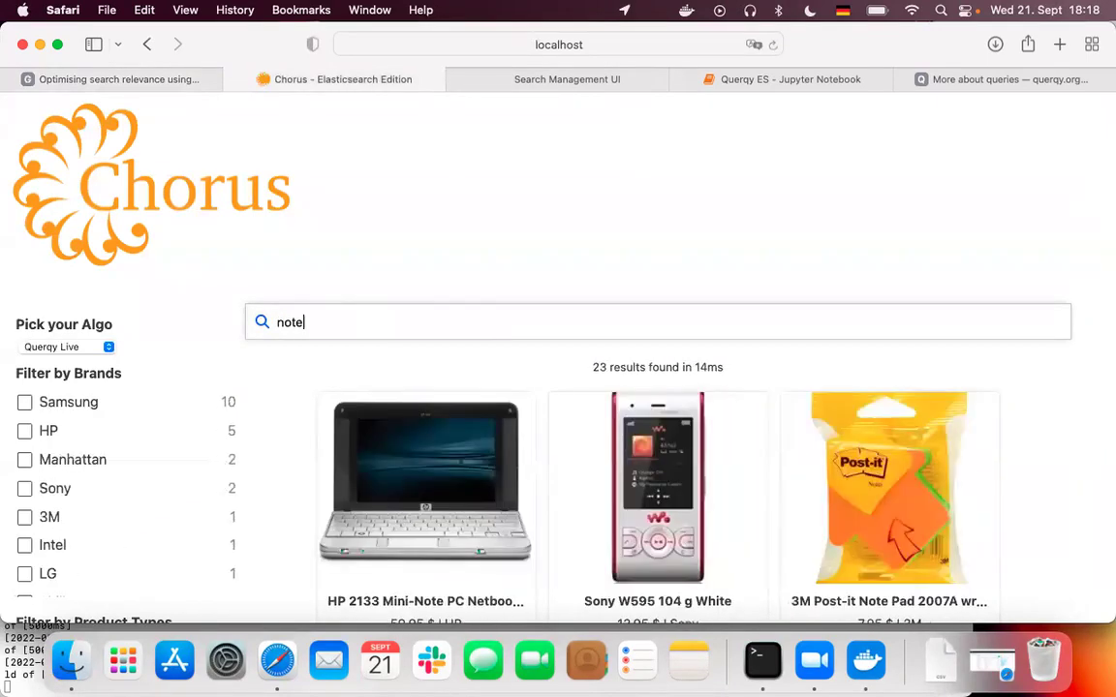
text(bo)
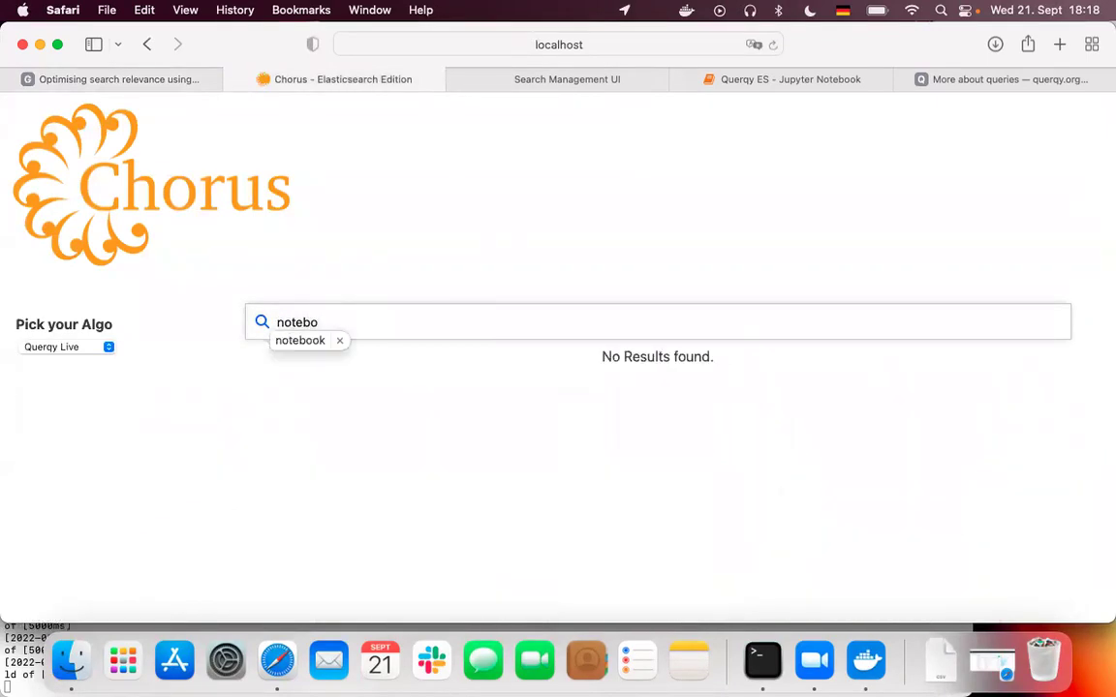
text(ok)
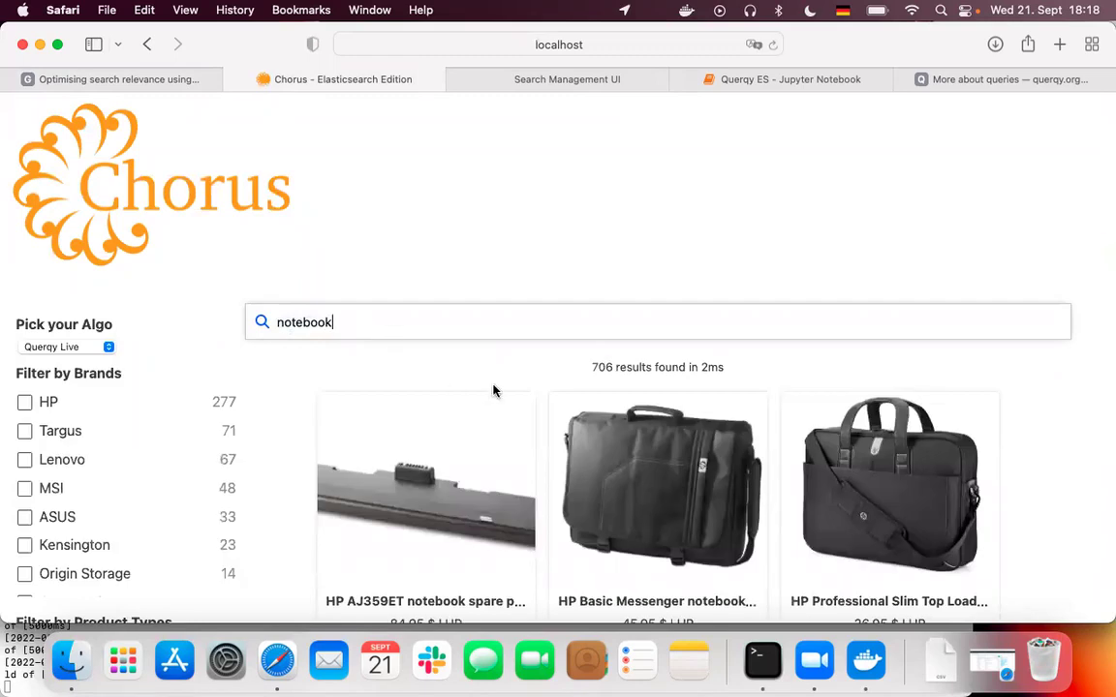
scroll(493, 391, down, 2)
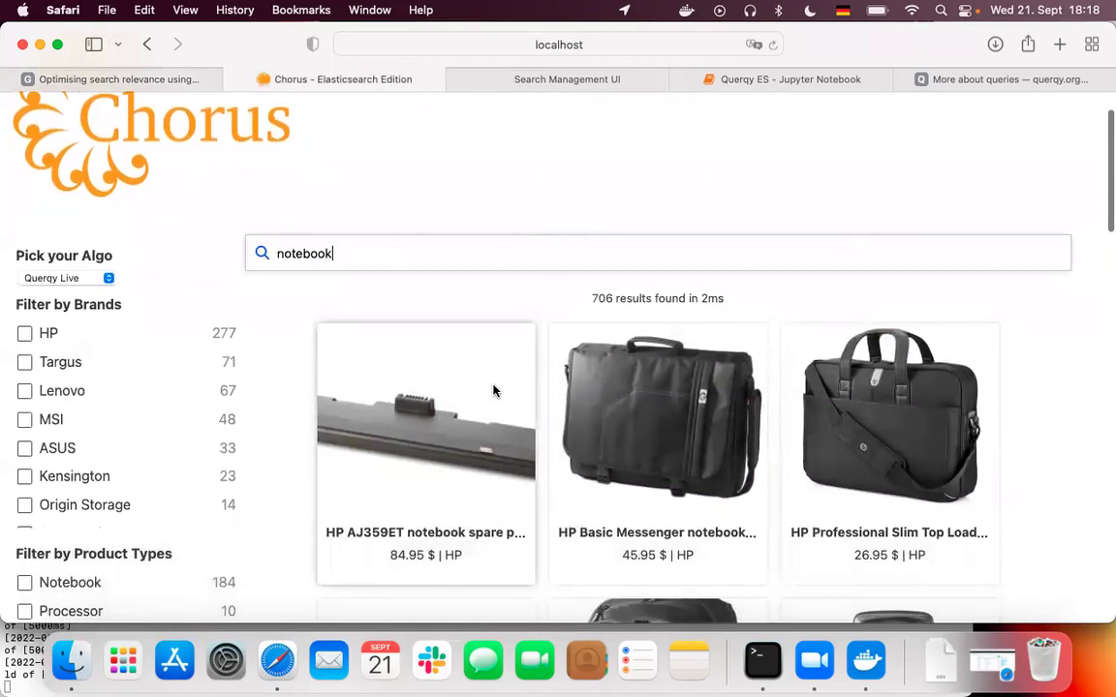
scroll(697, 398, down, 7)
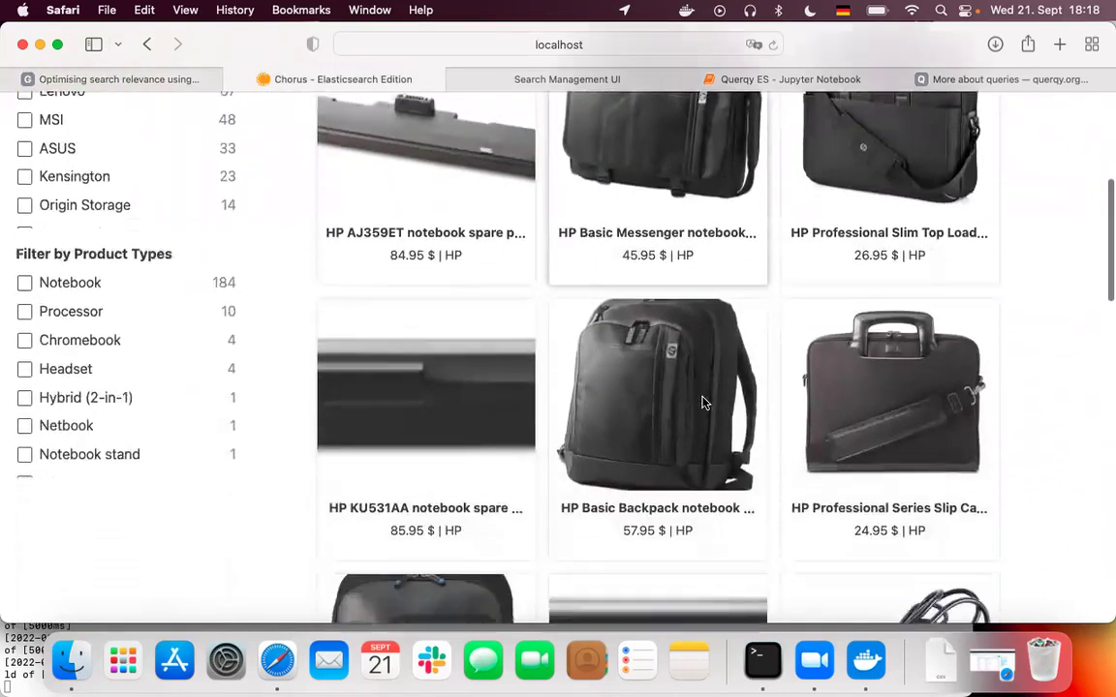
scroll(703, 403, down, 9)
scroll(703, 403, up, 15)
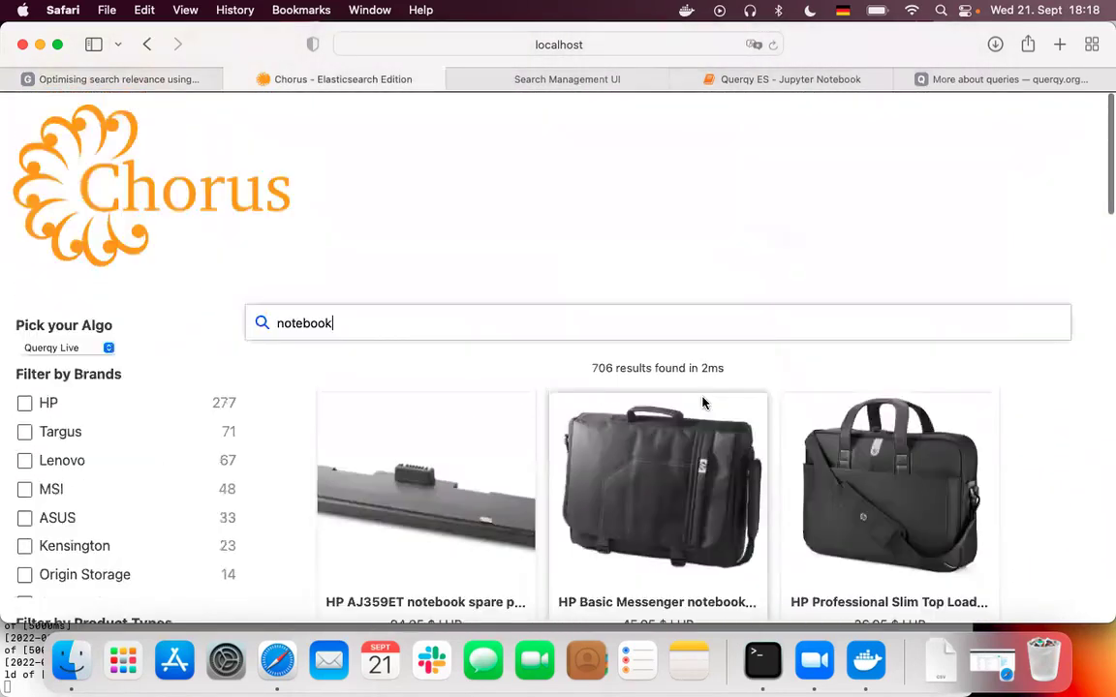
scroll(705, 398, down, 12)
scroll(705, 398, up, 14)
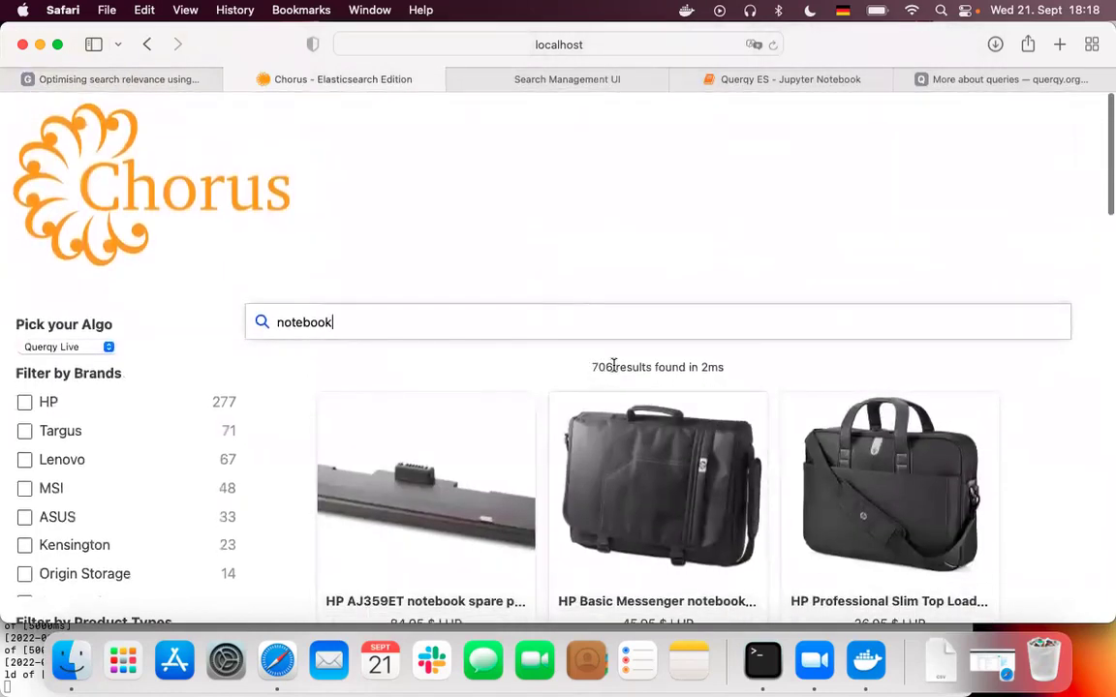
double_click(280, 321)
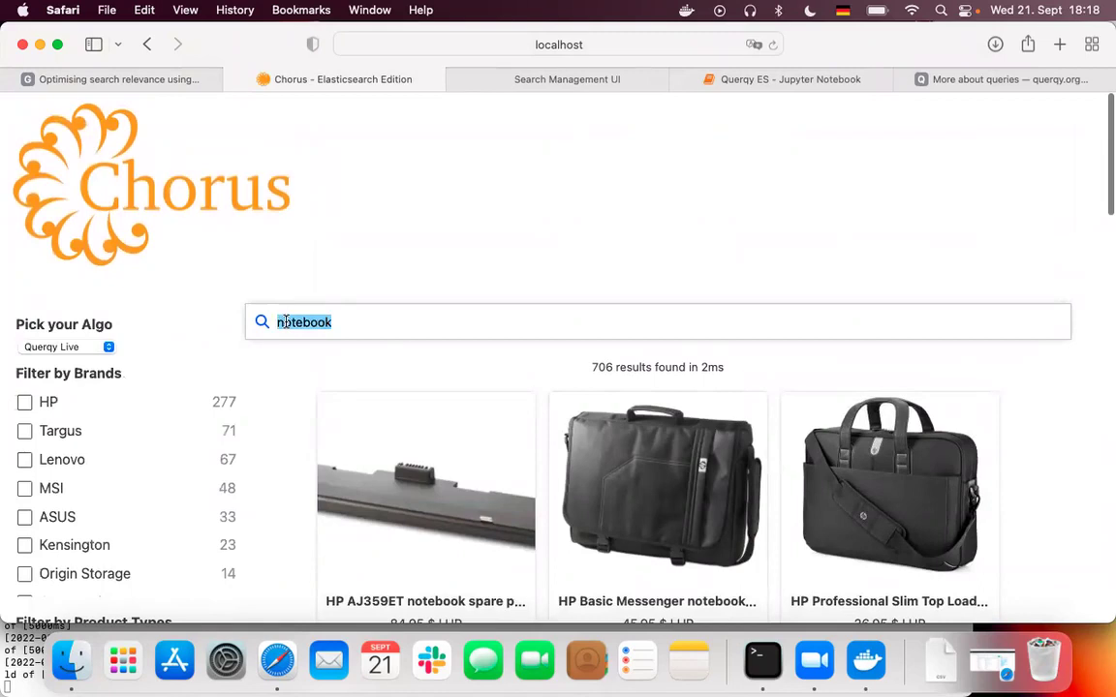
text(laptop)
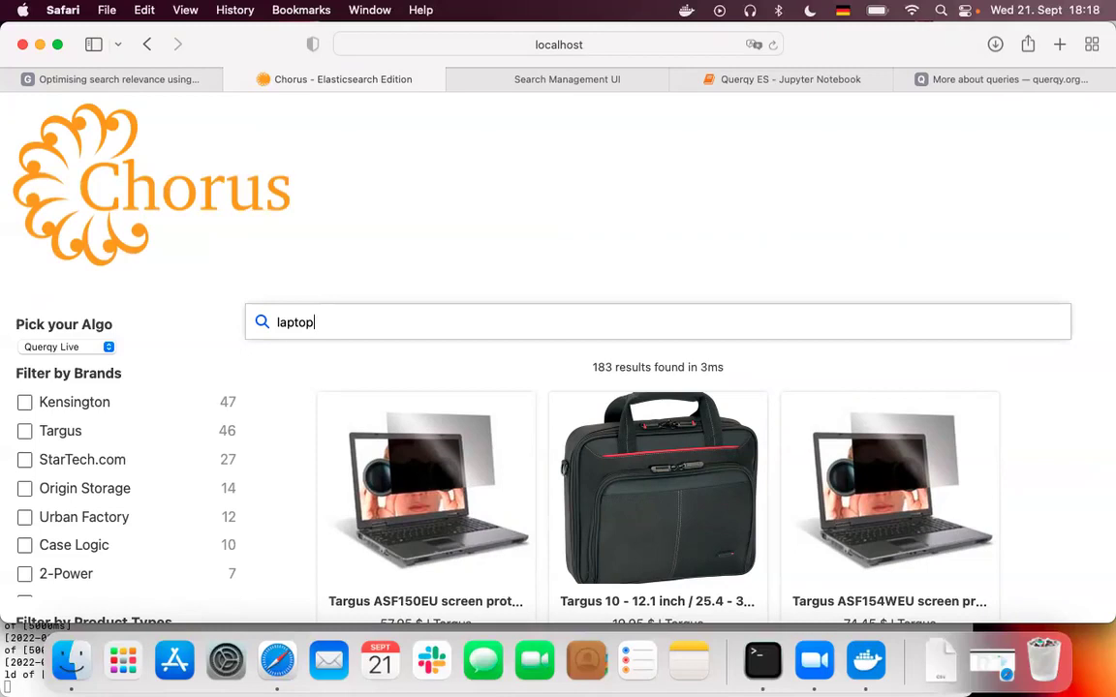
Switch to the Search Management UI and create a rule management item for the input term "laptop"
click(564, 86)
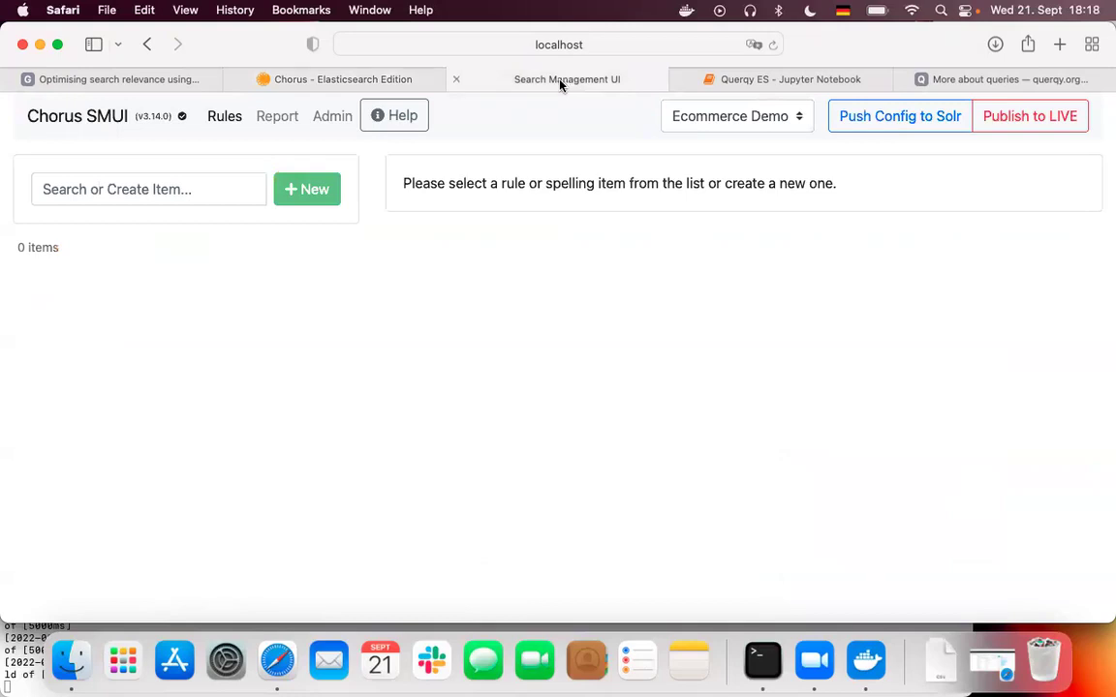
click(126, 192)
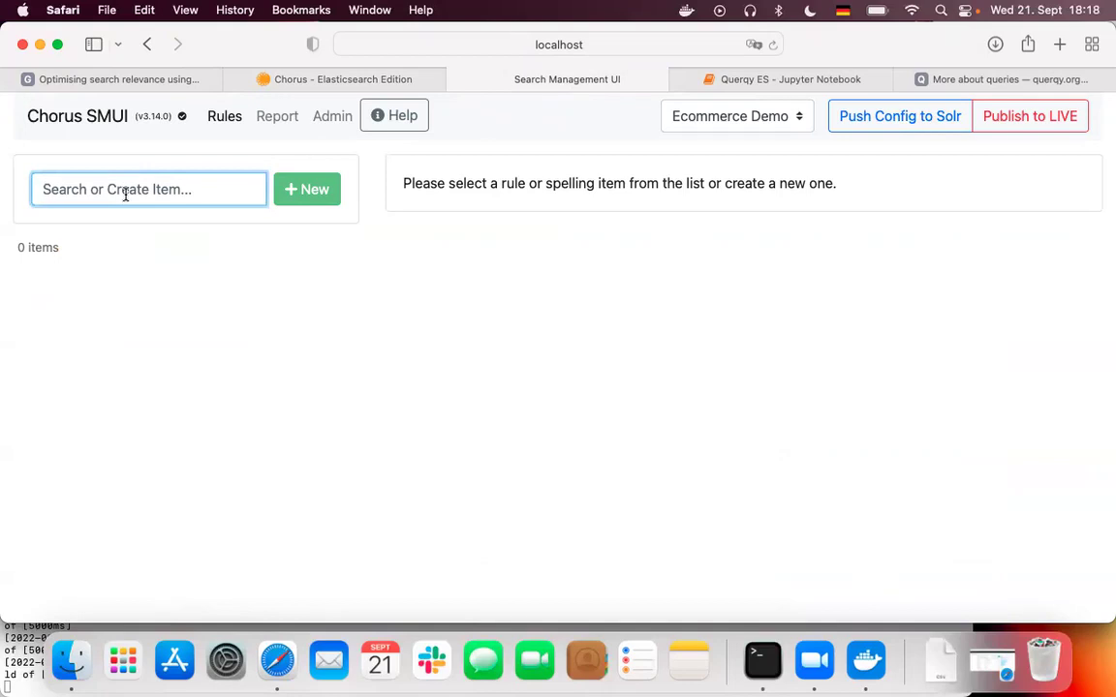
text(laptop)
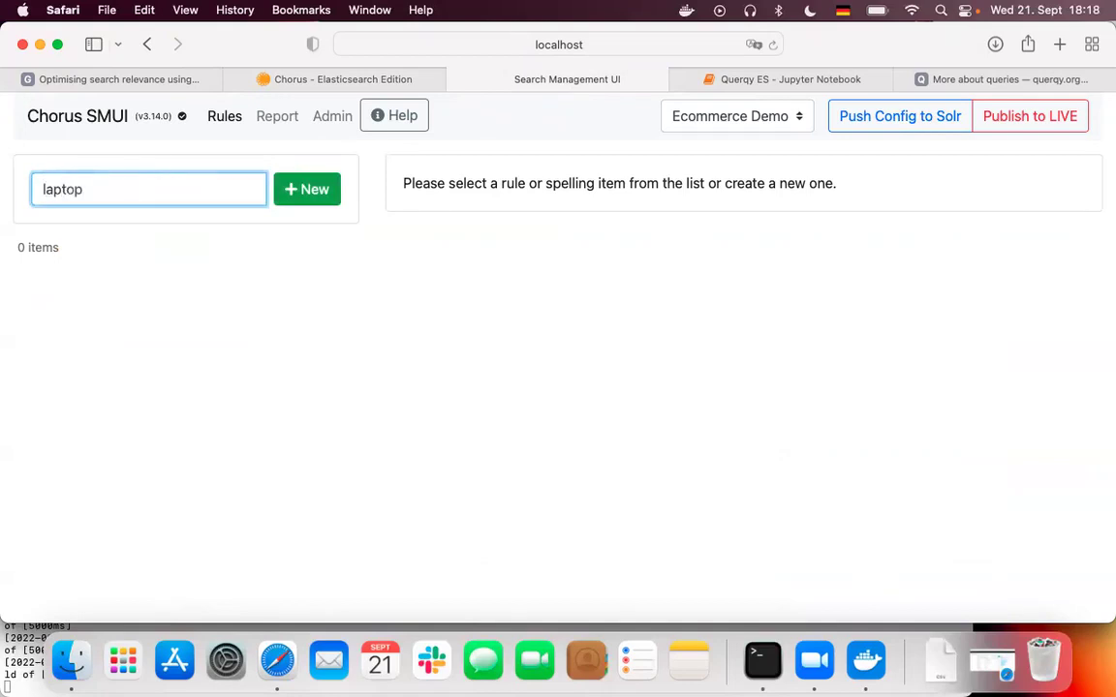
click(298, 198)
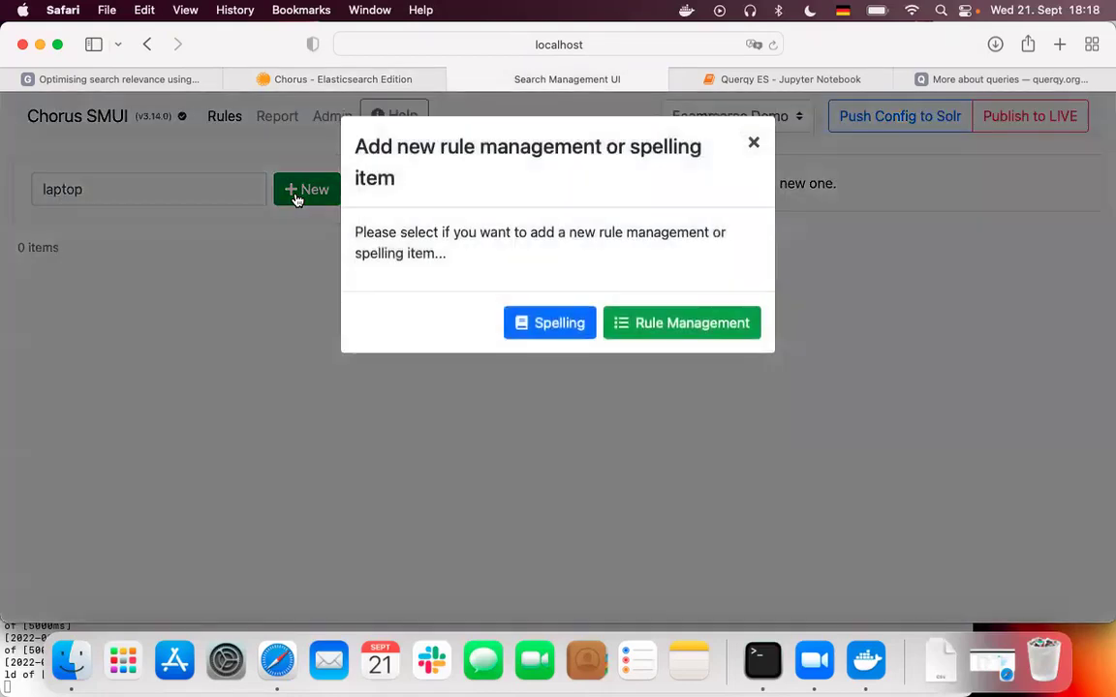
click(676, 333)
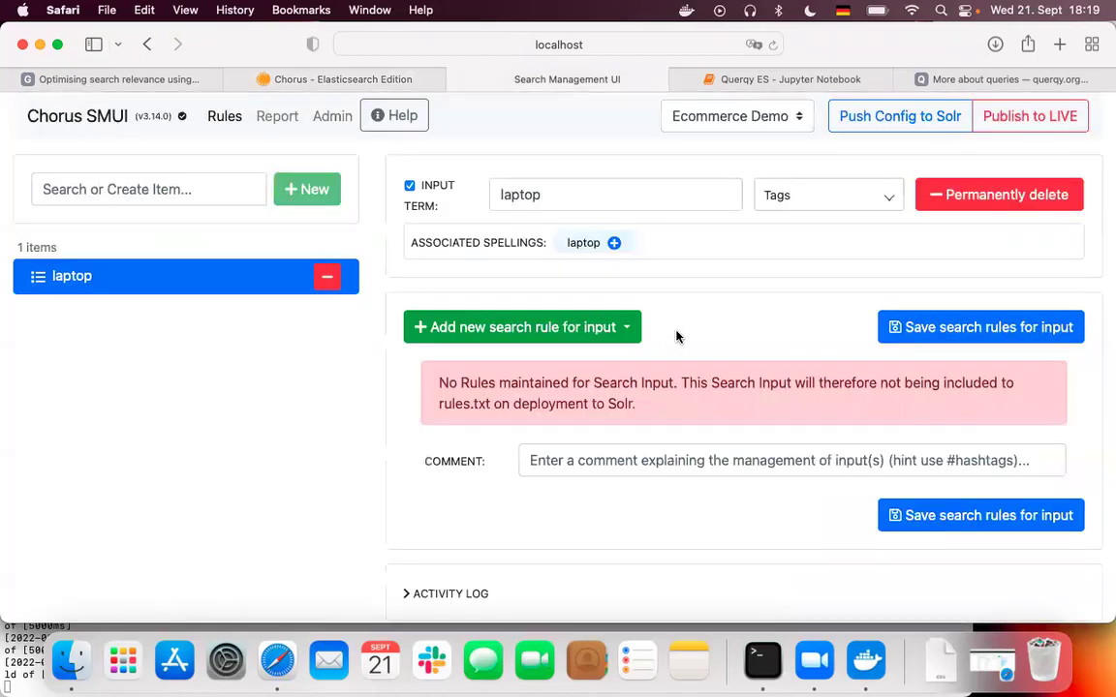
Add an undirected synonym rule with the term "notebook" to the laptop item and save its search rules
click(624, 330)
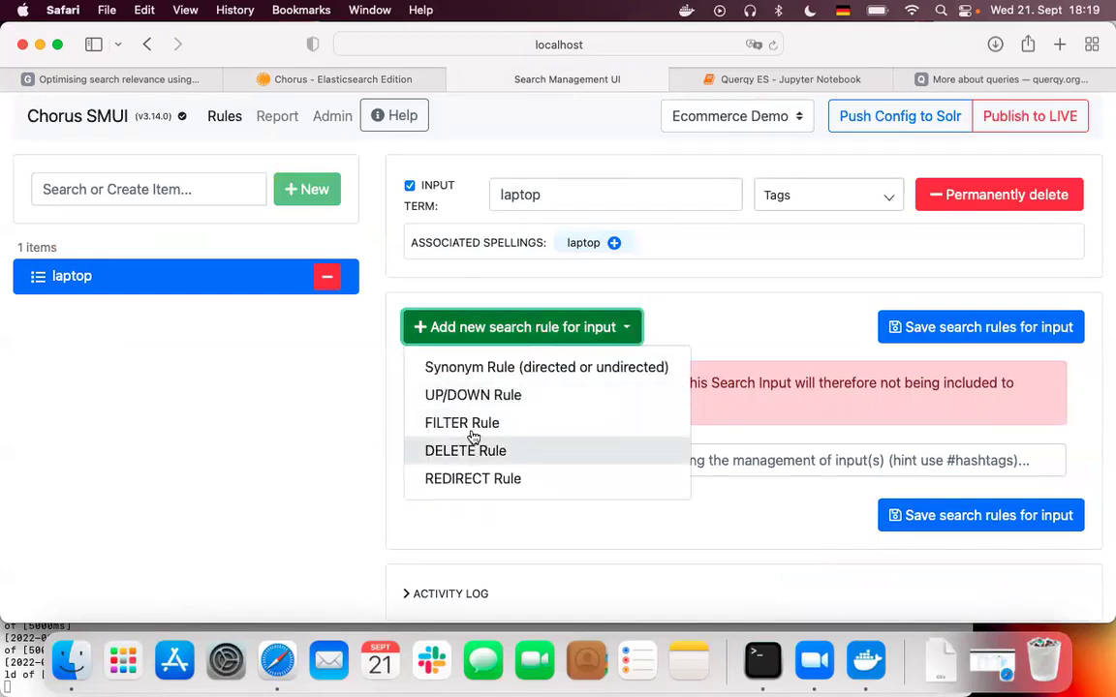
click(478, 367)
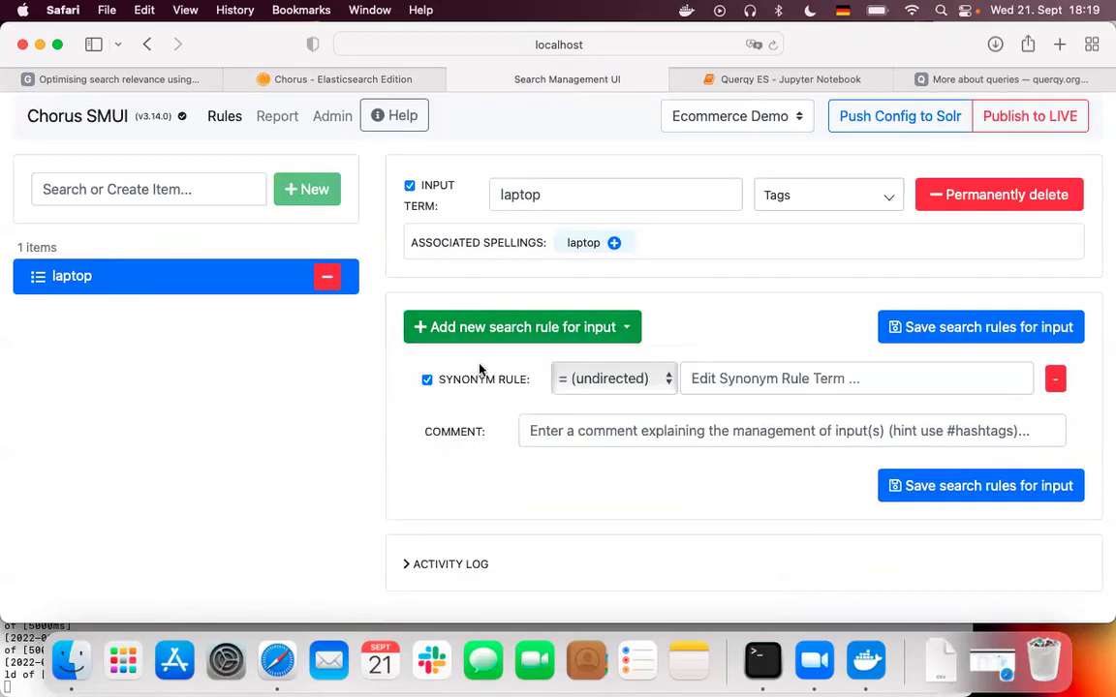
click(612, 385)
click(603, 392)
click(600, 384)
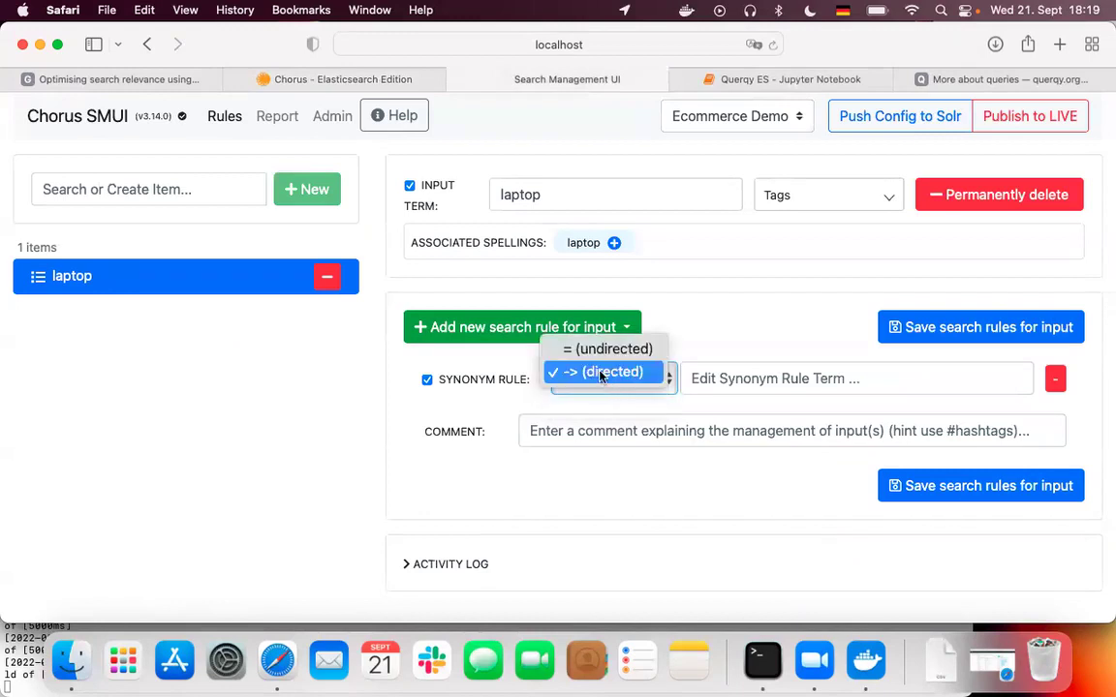
click(601, 293)
click(763, 385)
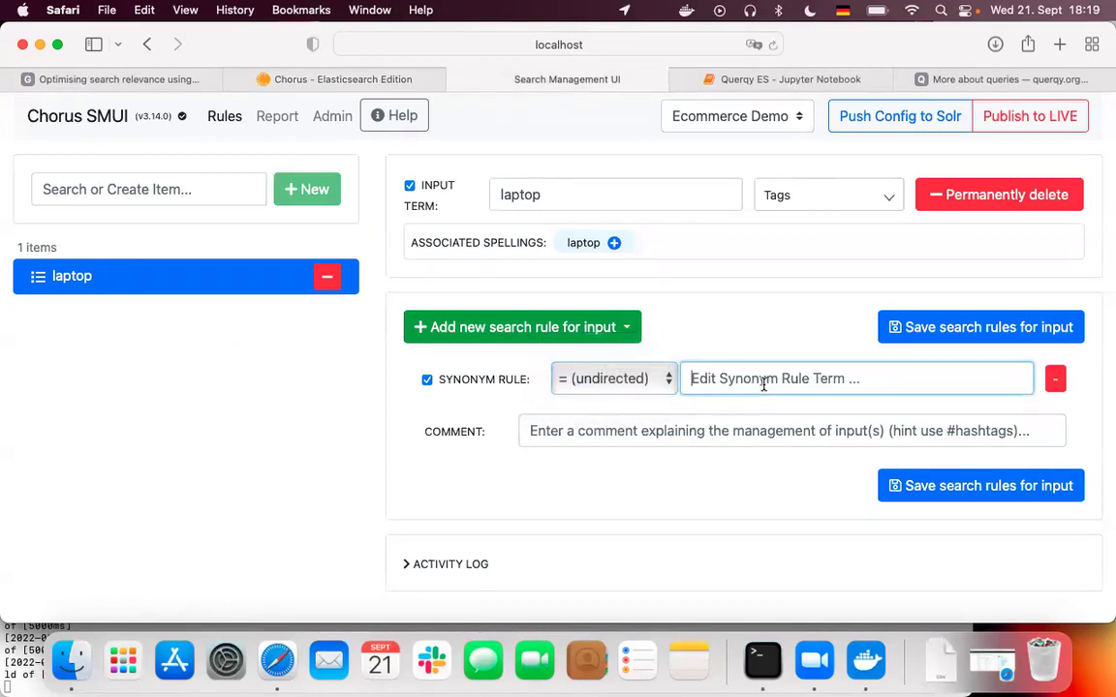
text(note)
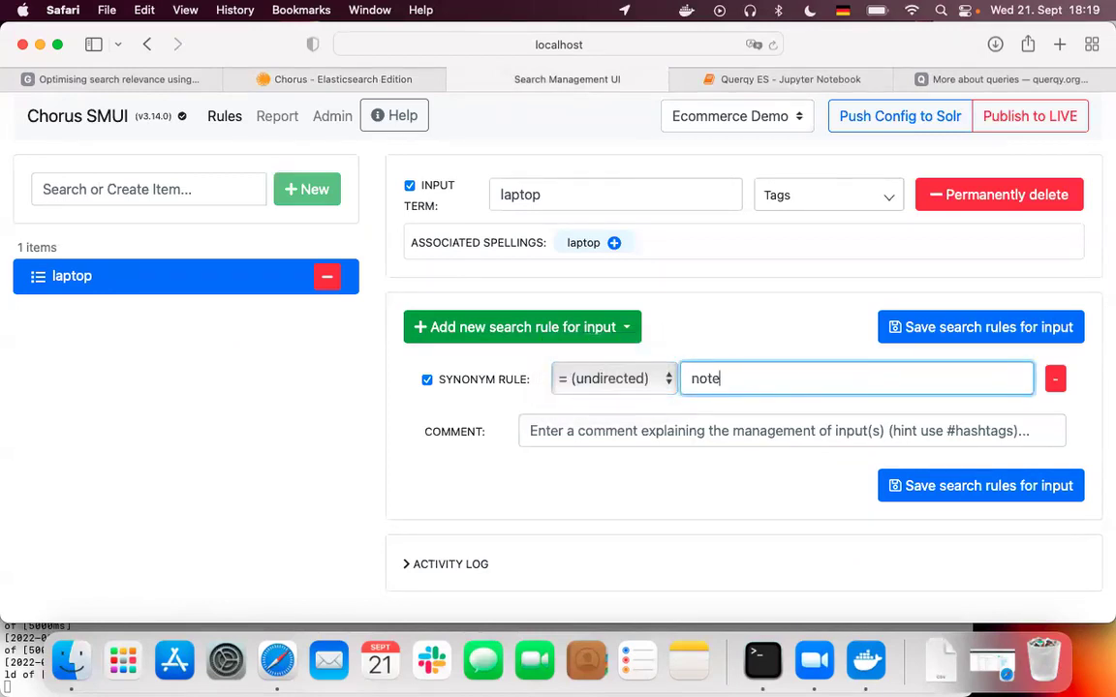
text(book)
click(954, 487)
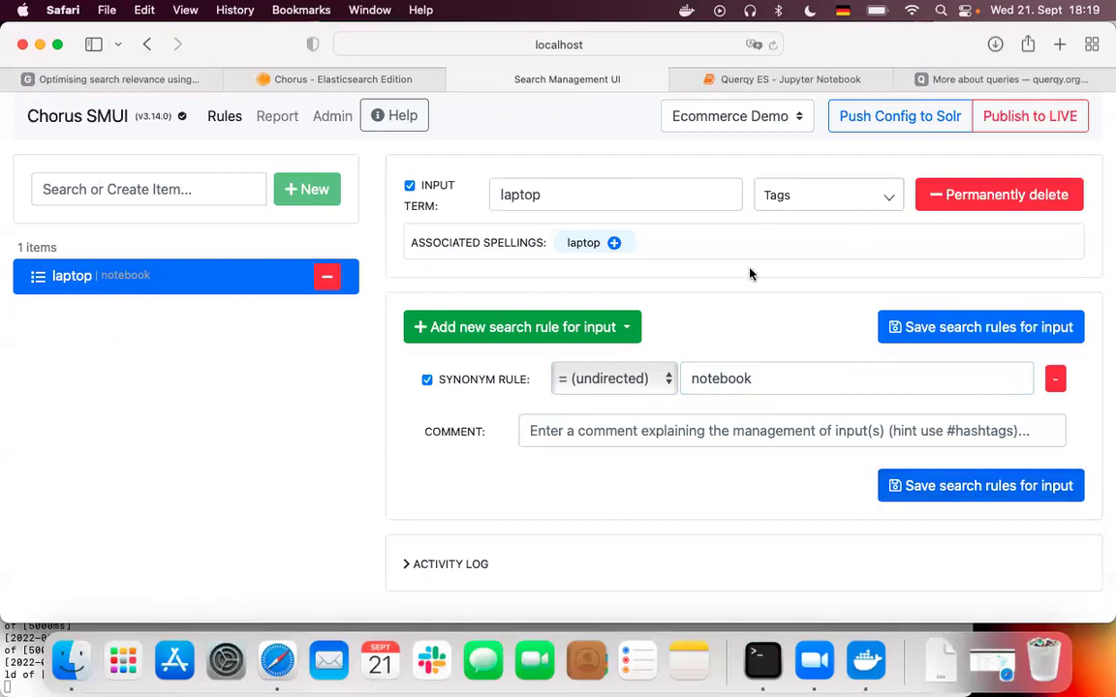
Publish the current search rules to LIVE and confirm the publication
mouse_move(850, 133)
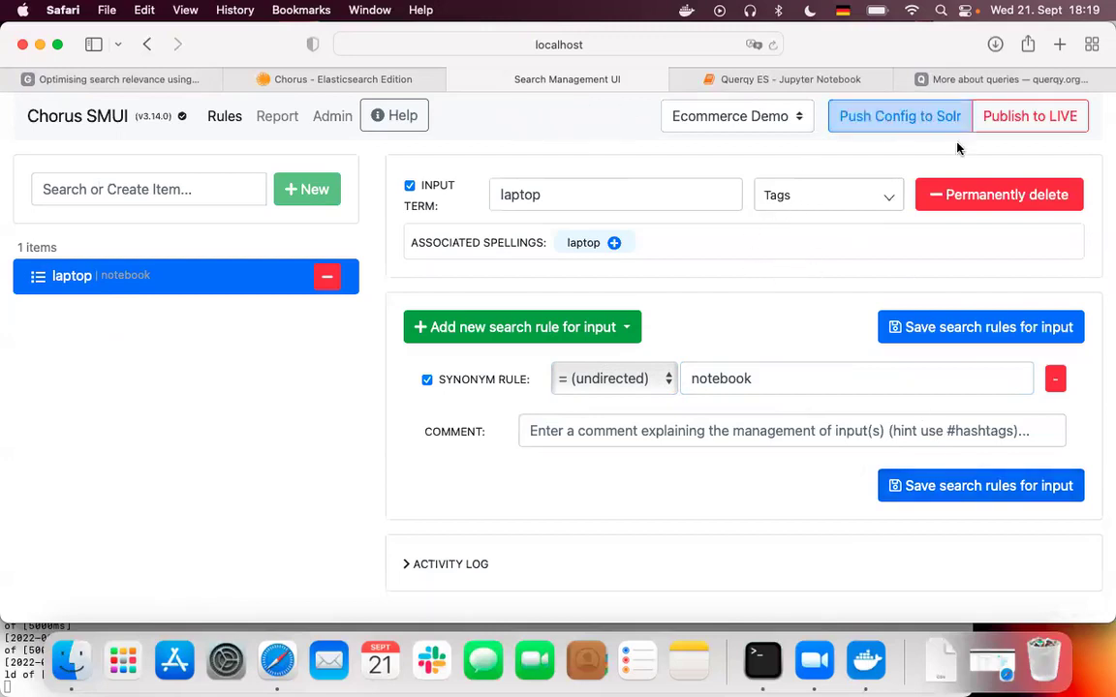
click(1027, 118)
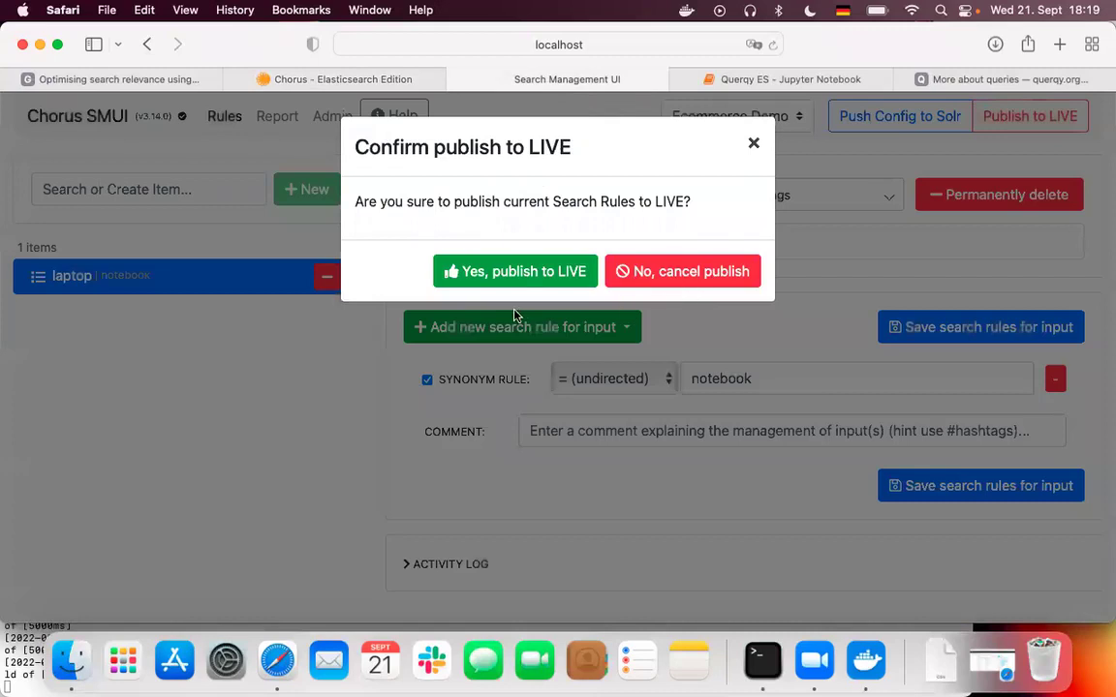
click(545, 272)
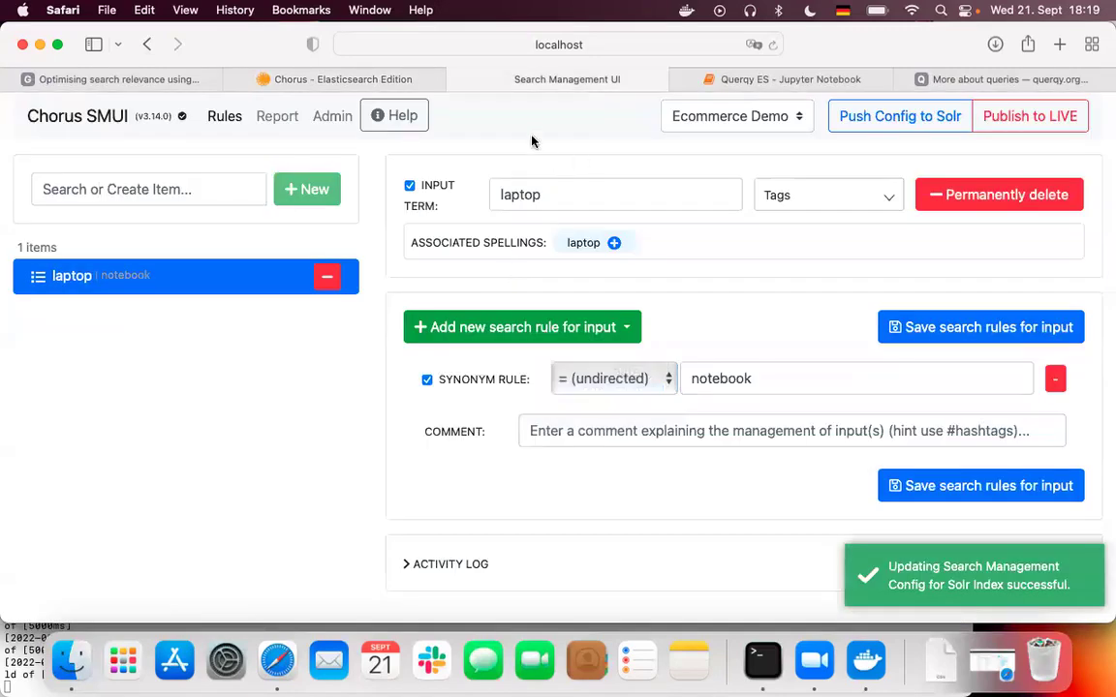
Return to the Chorus shop and rerun the "laptop" search against the published rules
click(314, 79)
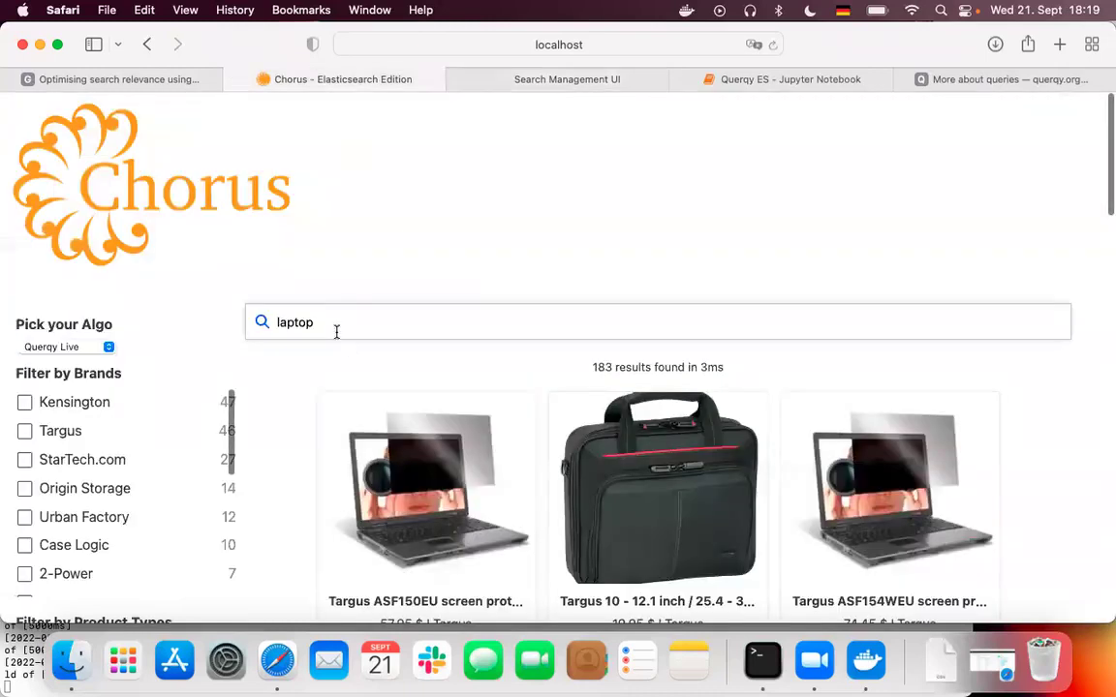
key(BackSpace)
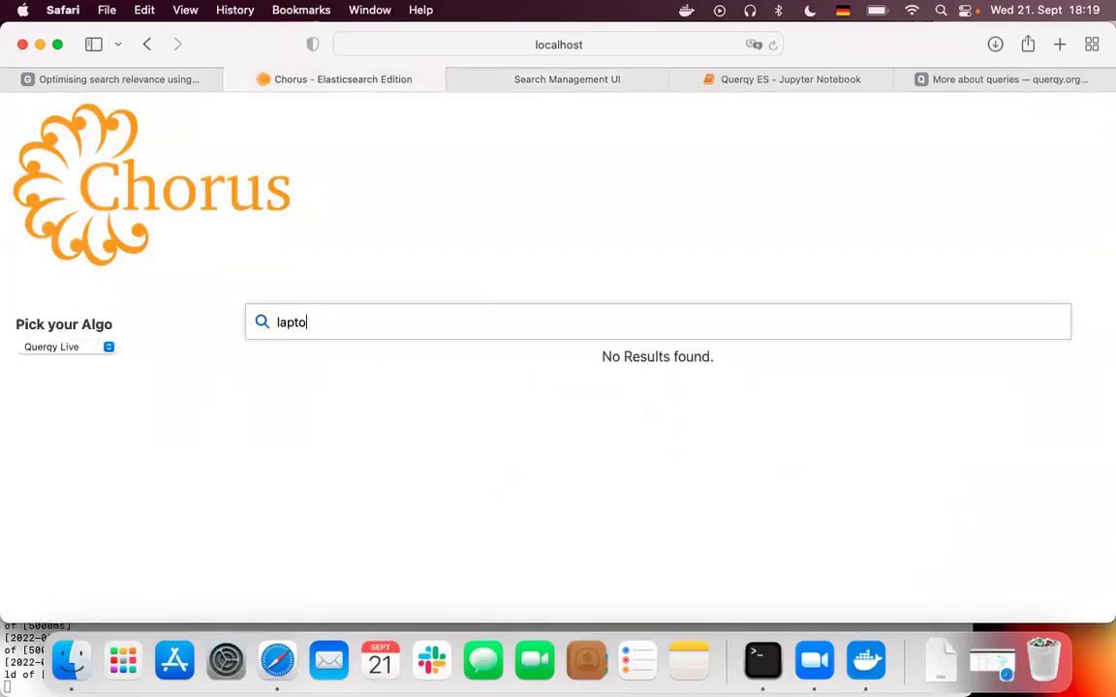
text(o)
key(BackSpace)
text(p)
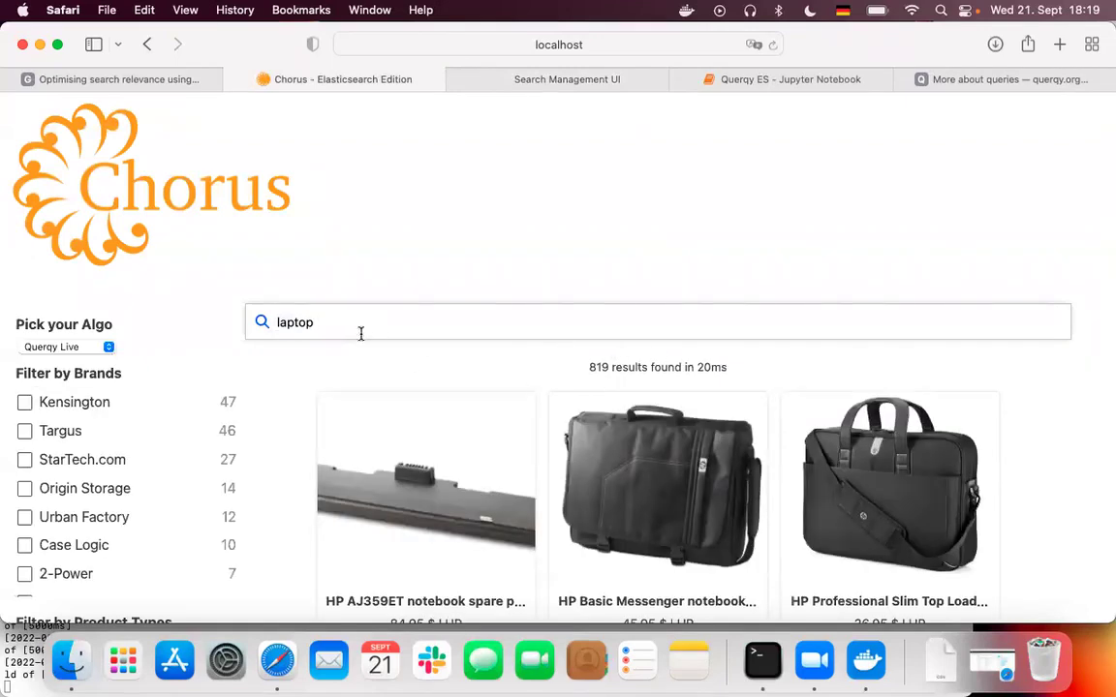
Search the shop for "notebook" to compare it with the laptop results
double_click(299, 324)
text(not)
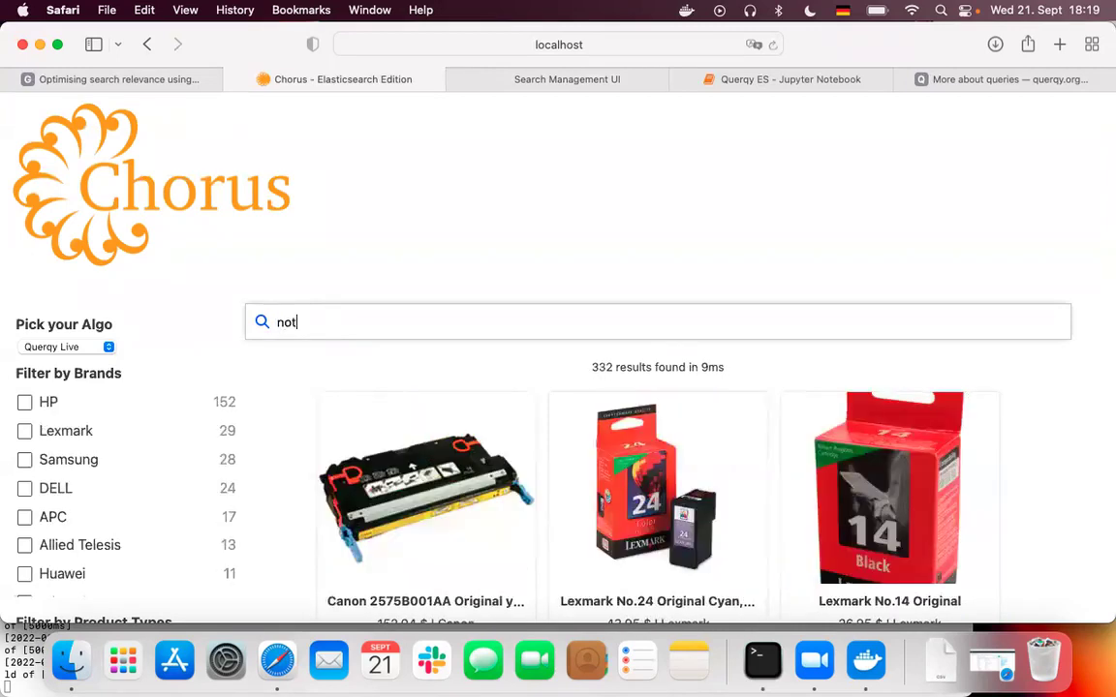
text(ebook)
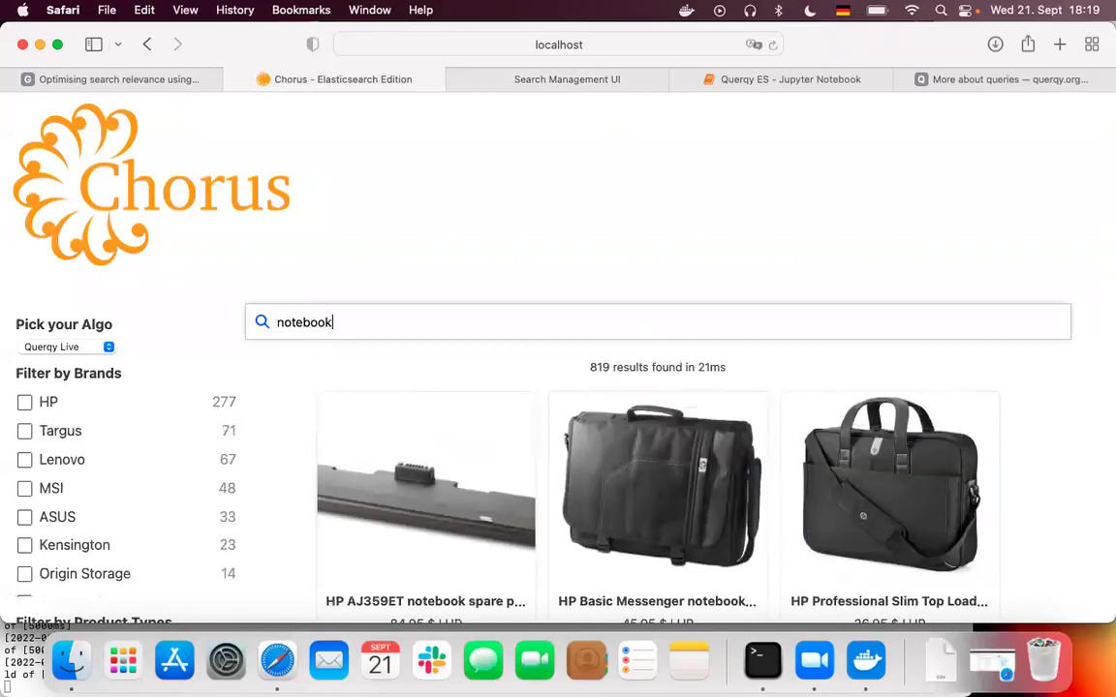
Replace the notebook query with "laptop" and search the shop again
key(BackSpace)
key(BackSpace)
key(BackSpace)
key(BackSpace)
key(BackSpace)
key(BackSpace)
key(BackSpace)
key(BackSpace)
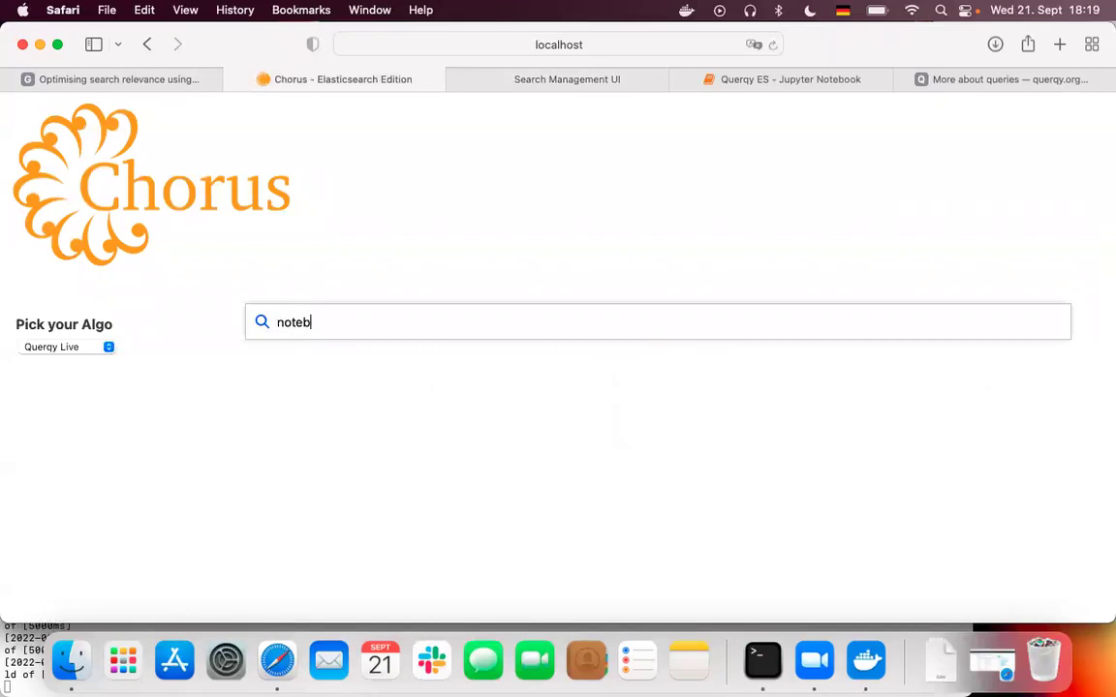
text(laptop)
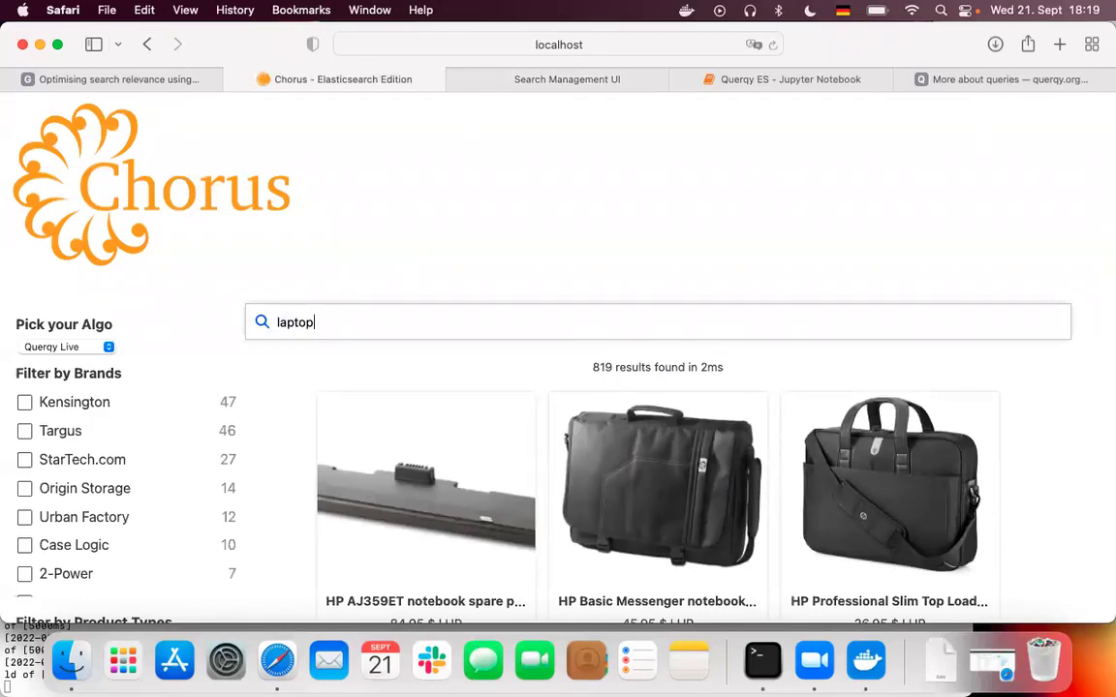
Review the laptop synonym rule in the Search Management UI and look through the shop's laptop results
click(560, 85)
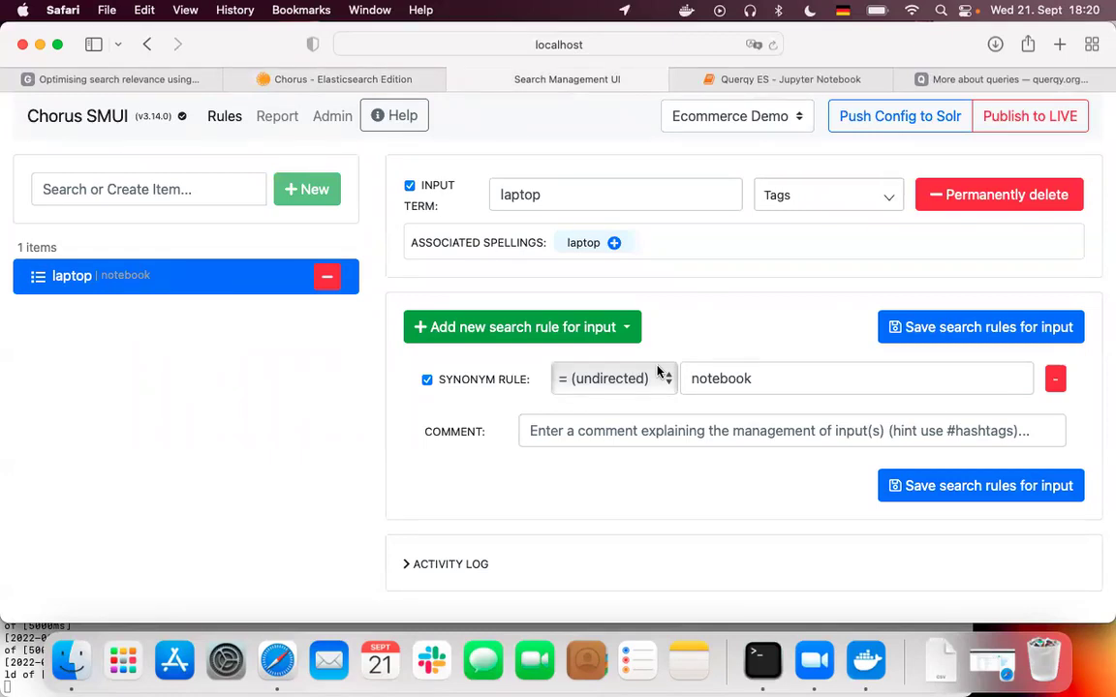
click(325, 79)
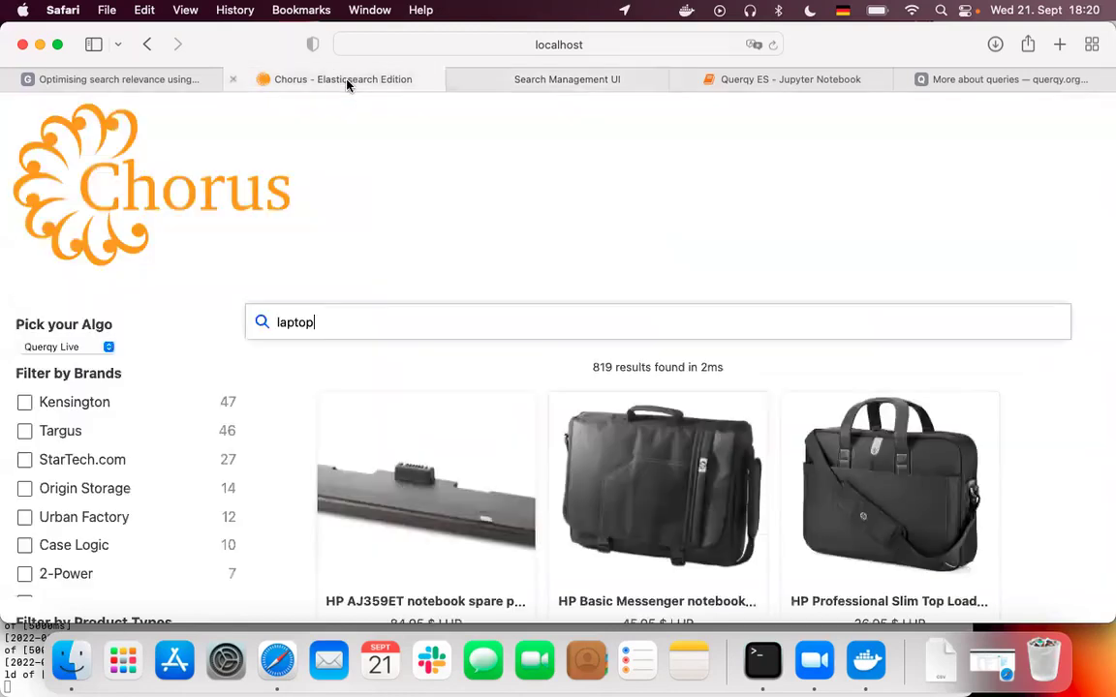
scroll(528, 510, down, 5)
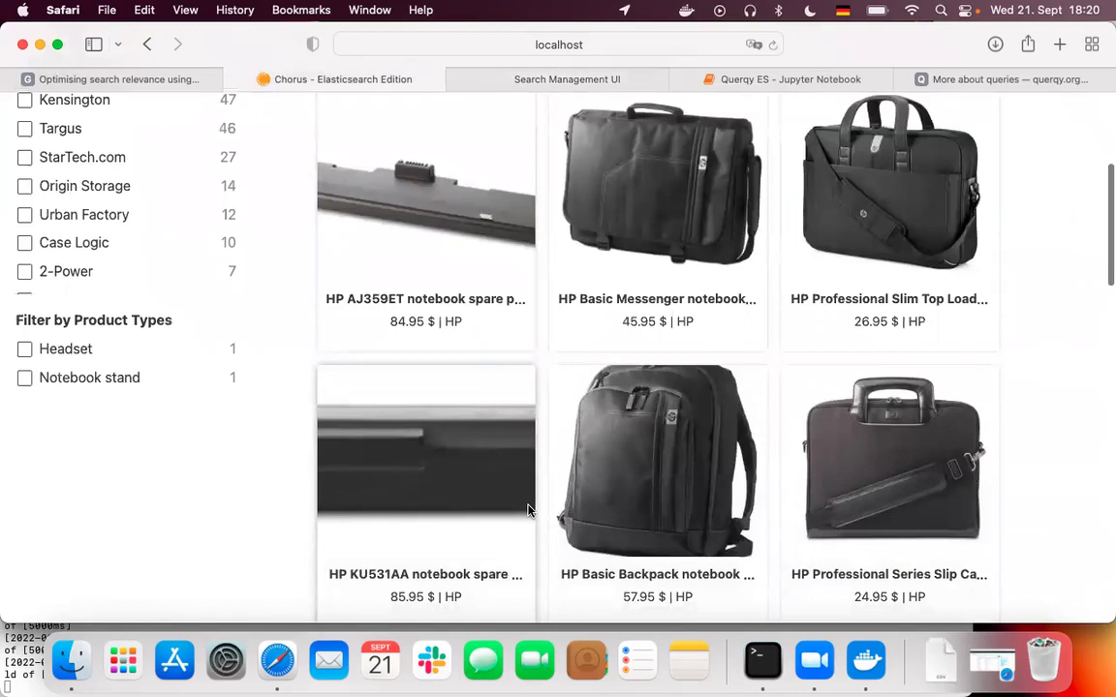
scroll(528, 510, up, 3)
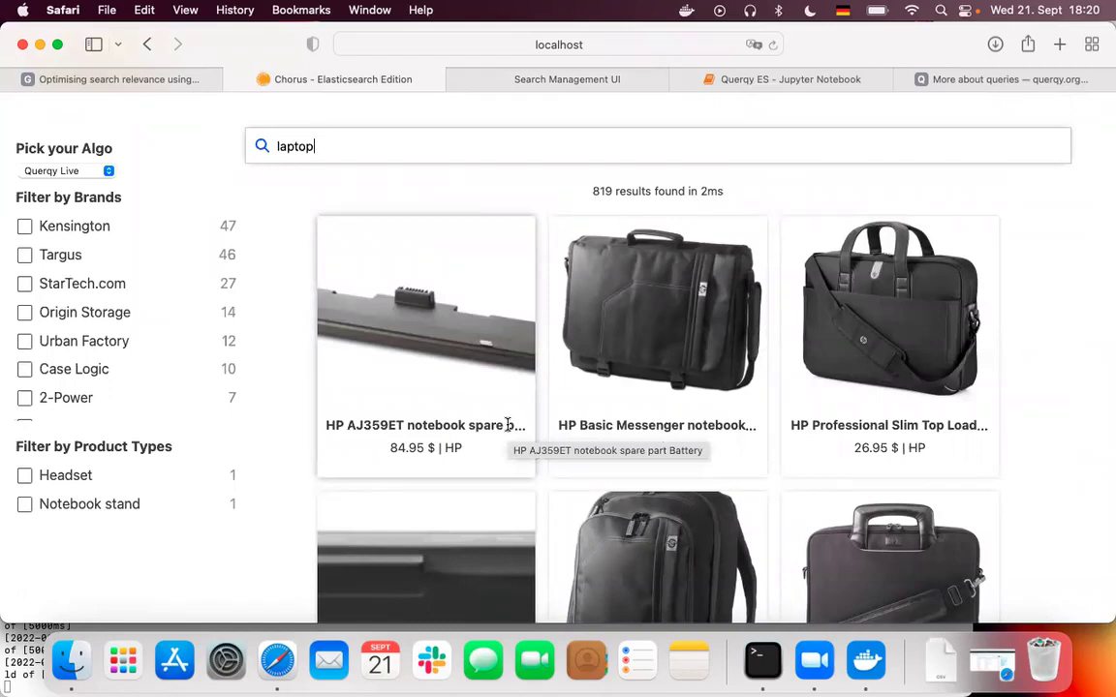
scroll(506, 425, up, 4)
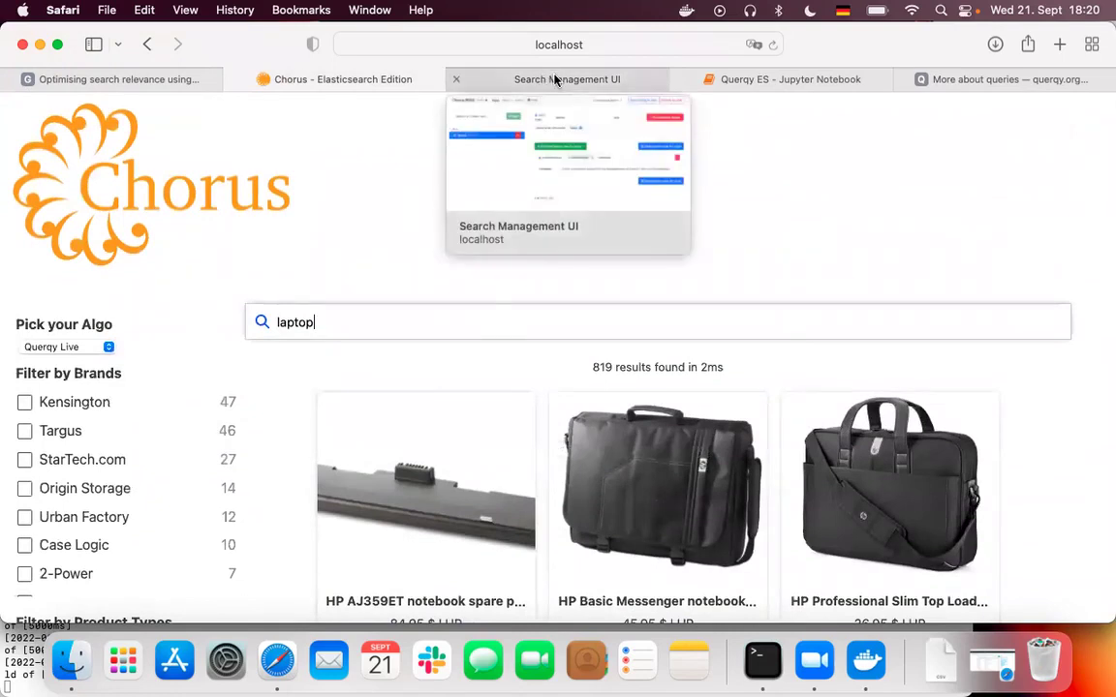
Switch to the Search Management UI and add an up/down rule to laptop that boosts "intel" with UP(+++)
click(557, 79)
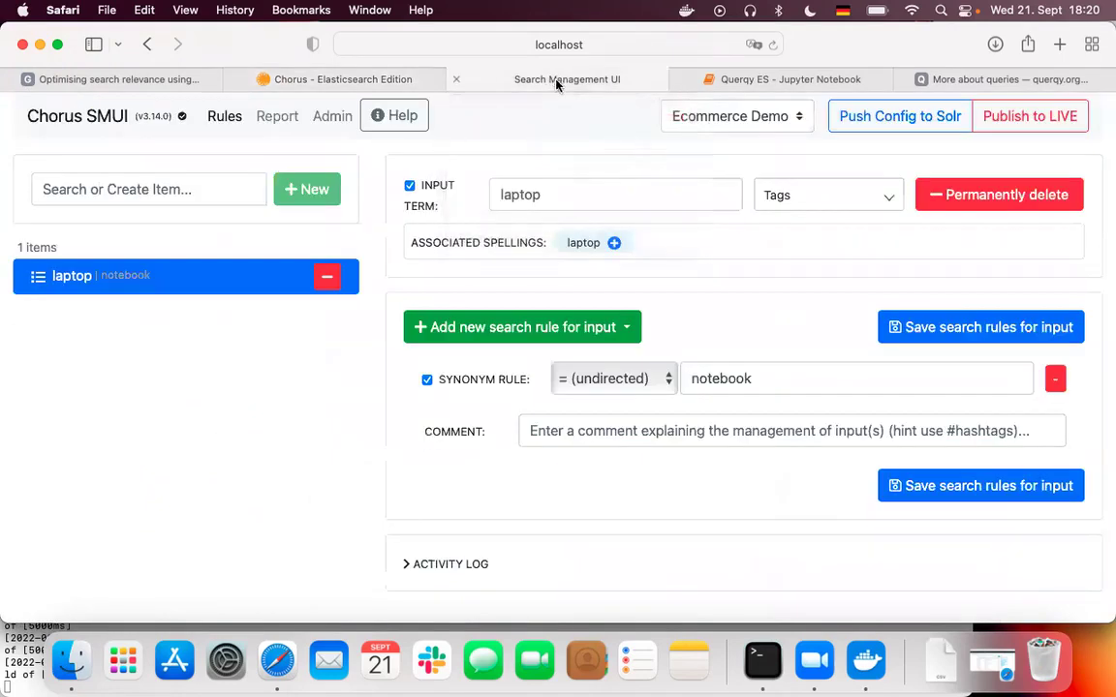
click(625, 328)
click(483, 397)
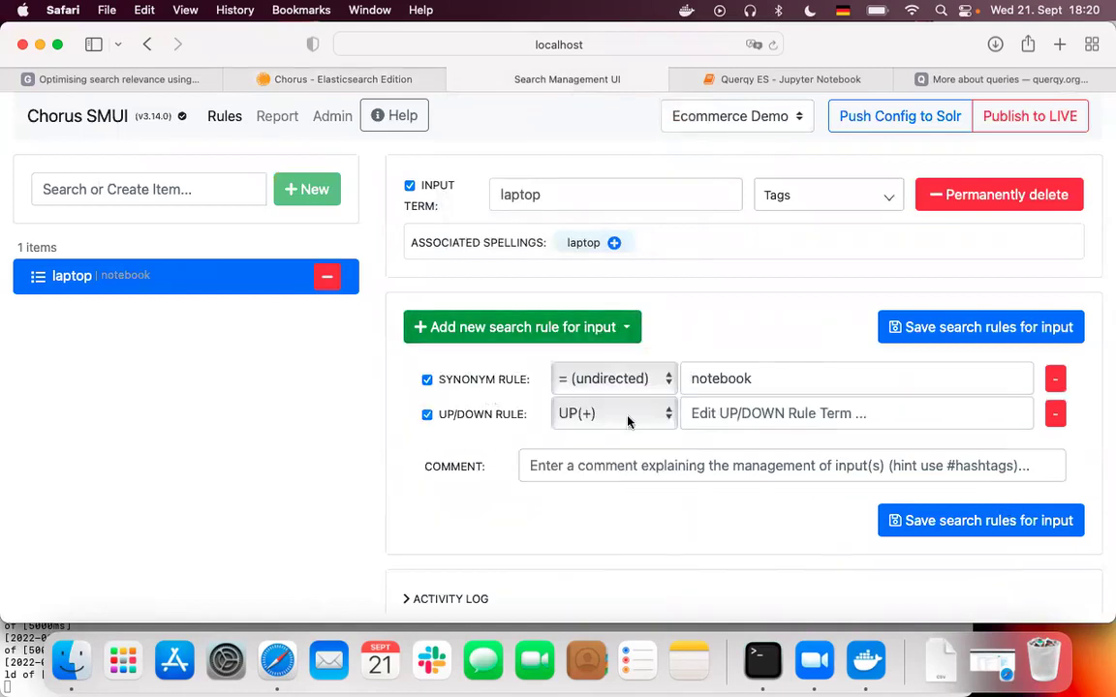
click(572, 414)
click(616, 361)
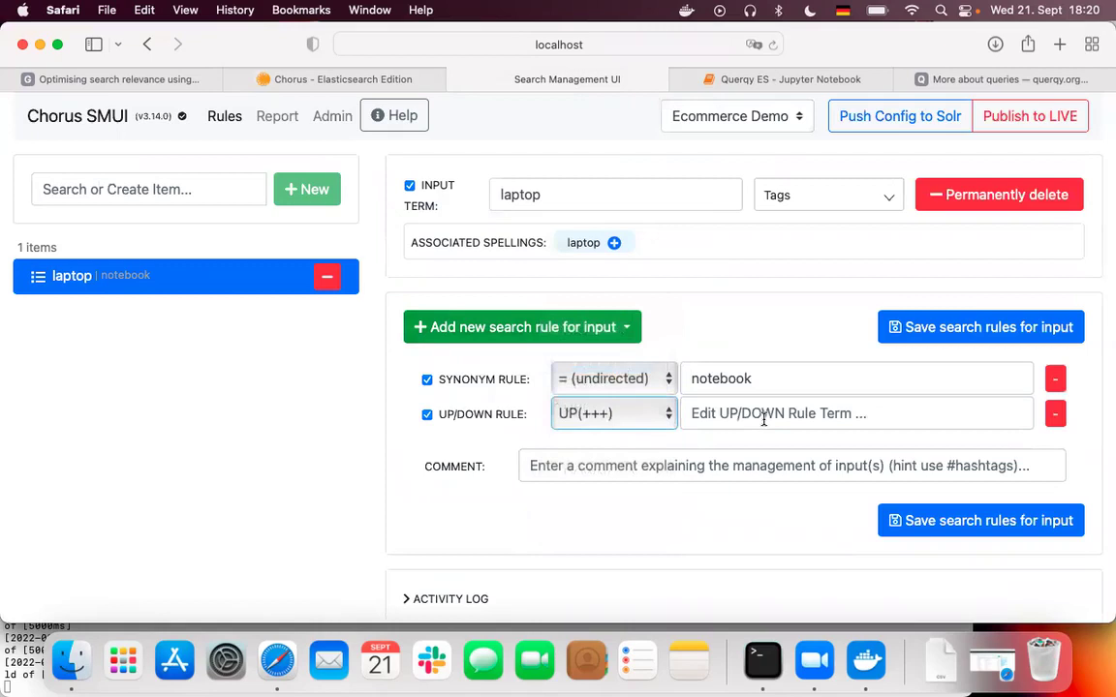
text(intel)
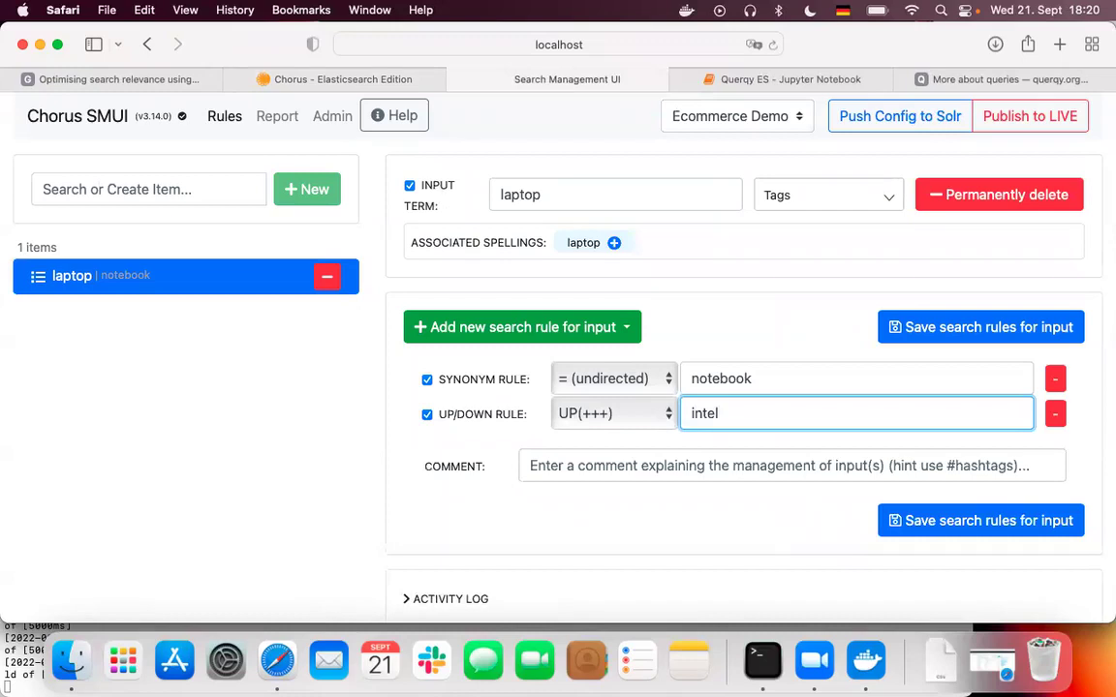
Save the laptop search rules with the intel boost and publish them to LIVE
click(984, 524)
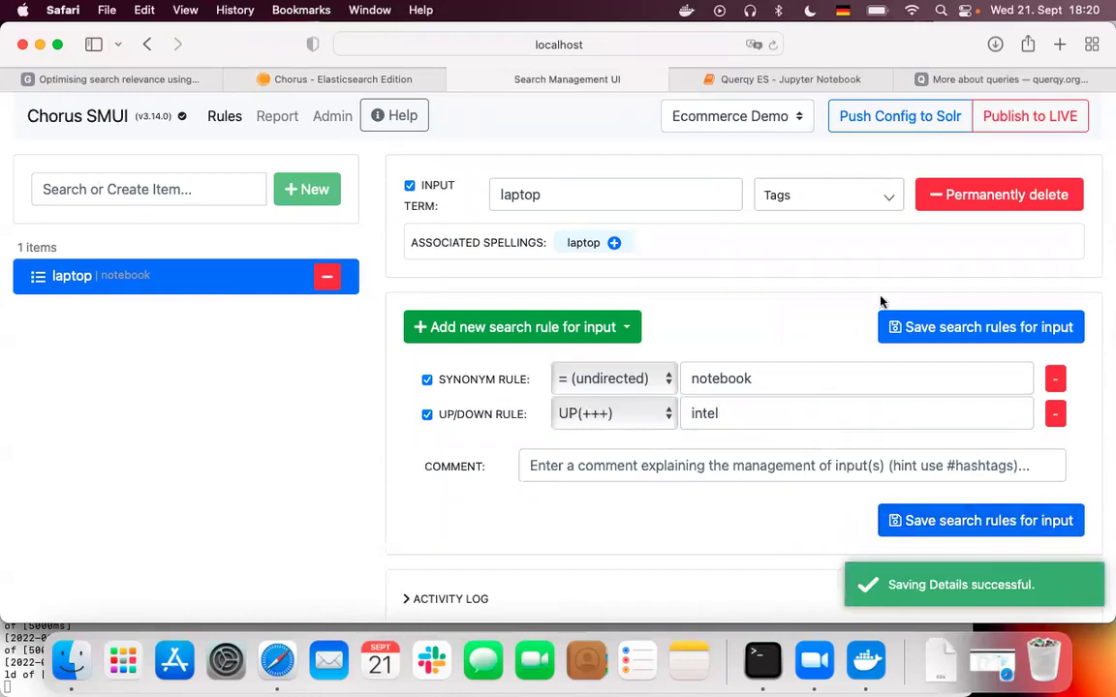
click(1022, 118)
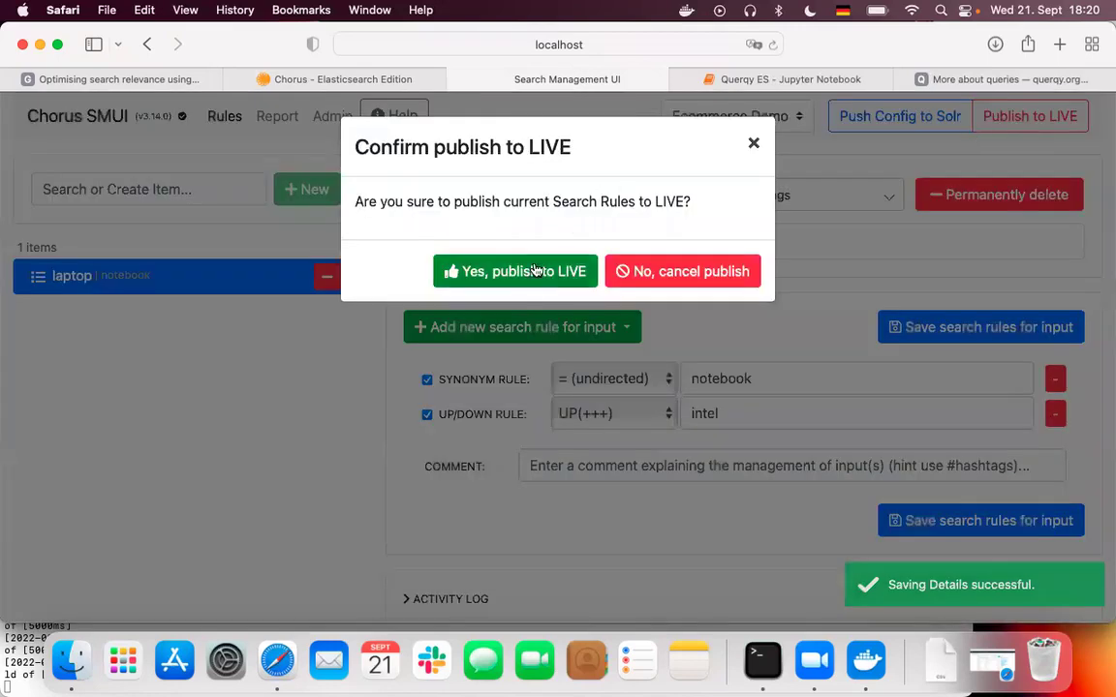
click(535, 272)
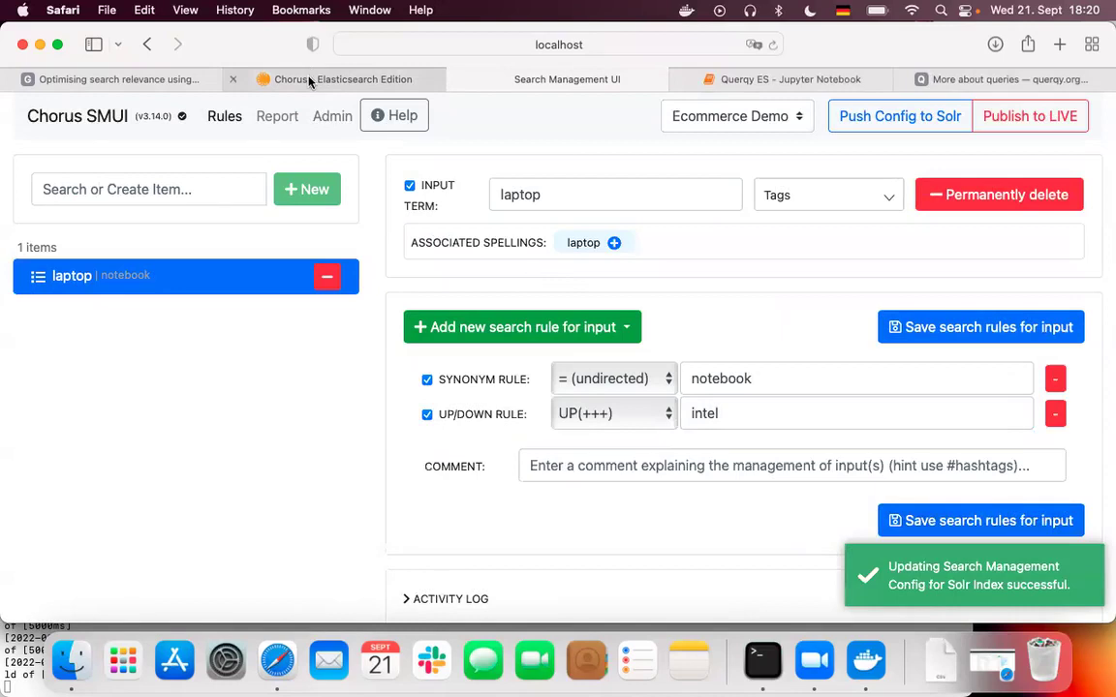
Rerun the "laptop" search in the Chorus shop and look through the product results
click(309, 81)
click(351, 322)
key(BackSpace)
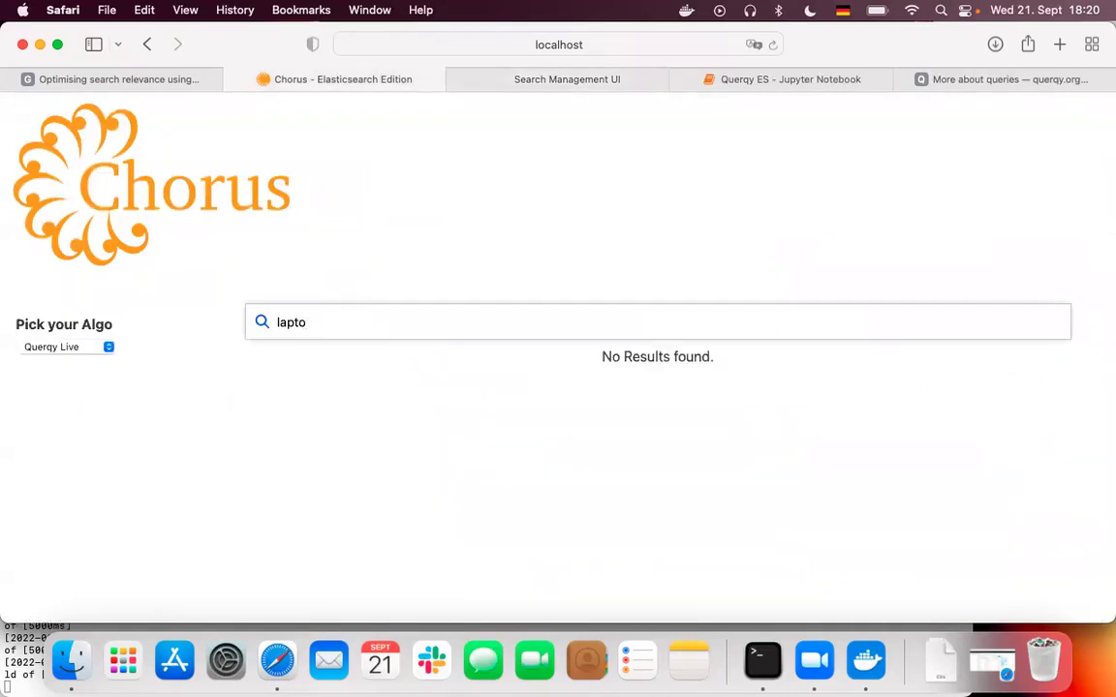
text(p)
scroll(487, 379, down, 3)
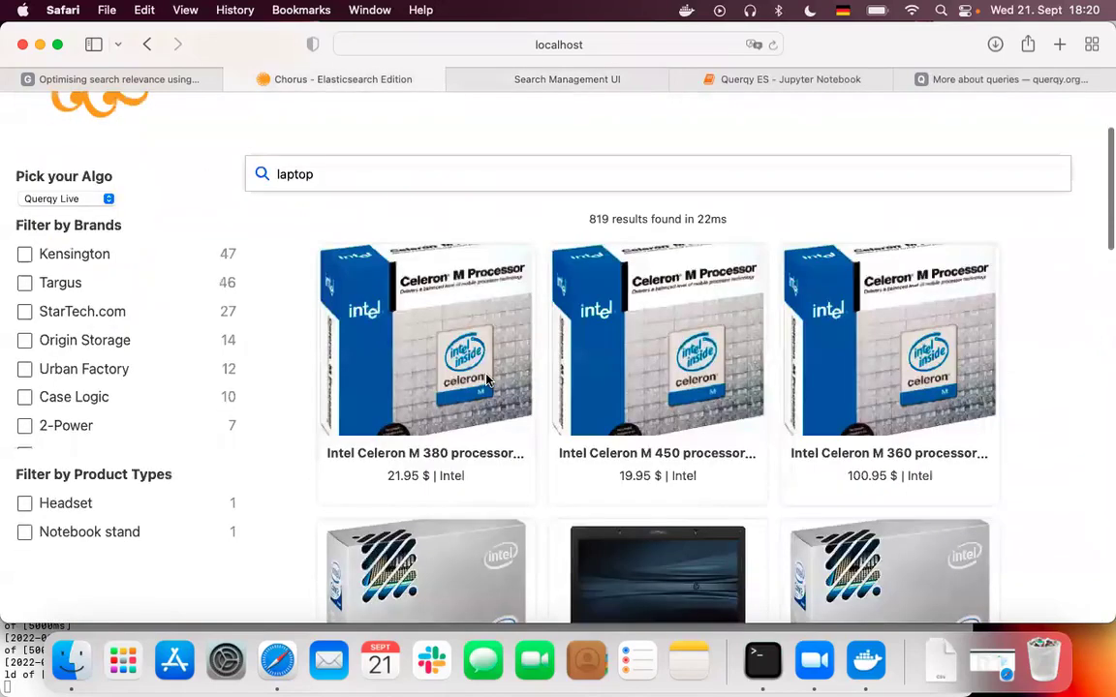
scroll(488, 378, down, 7)
scroll(487, 379, up, 3)
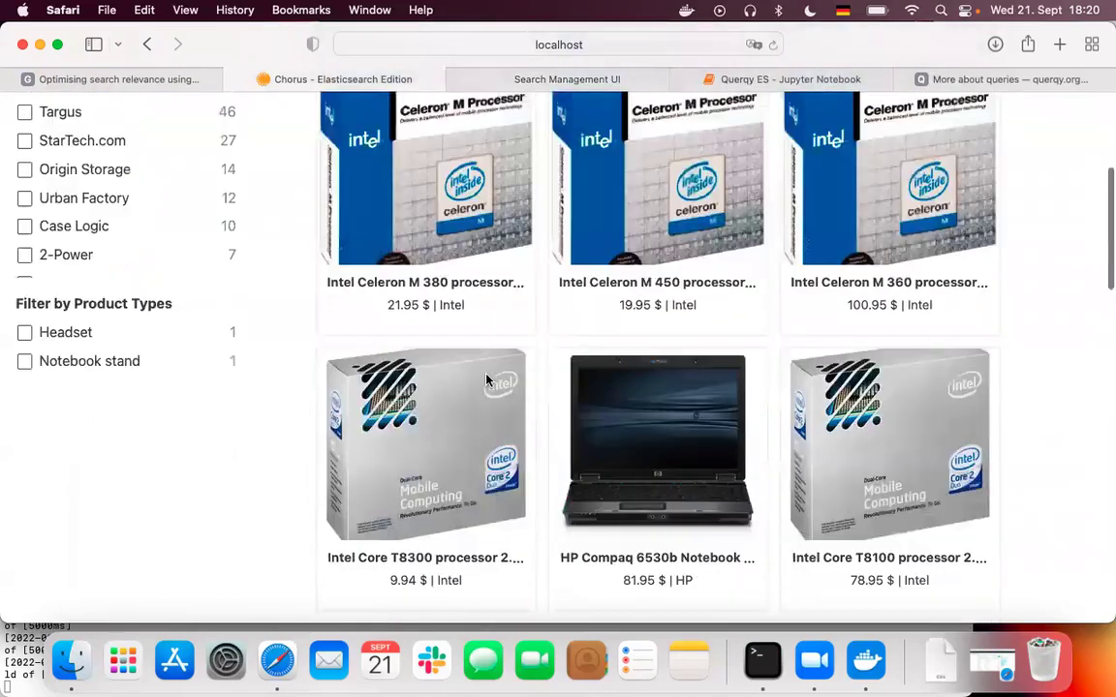
scroll(487, 379, up, 5)
scroll(487, 379, down, 3)
scroll(487, 379, up, 4)
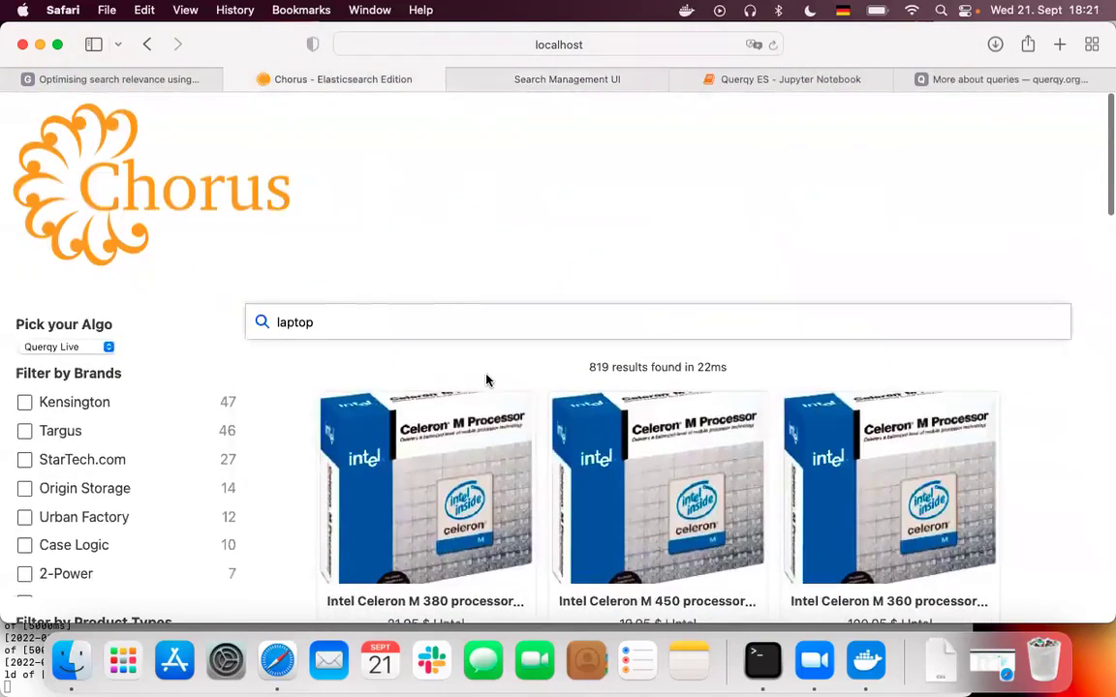
Replace the laptop query with "notebook" and search the shop for it
key(BackSpace)
key(BackSpace)
key(BackSpace)
key(BackSpace)
key(BackSpace)
key(BackSpace)
text(ni)
key(BackSpace)
text(ote)
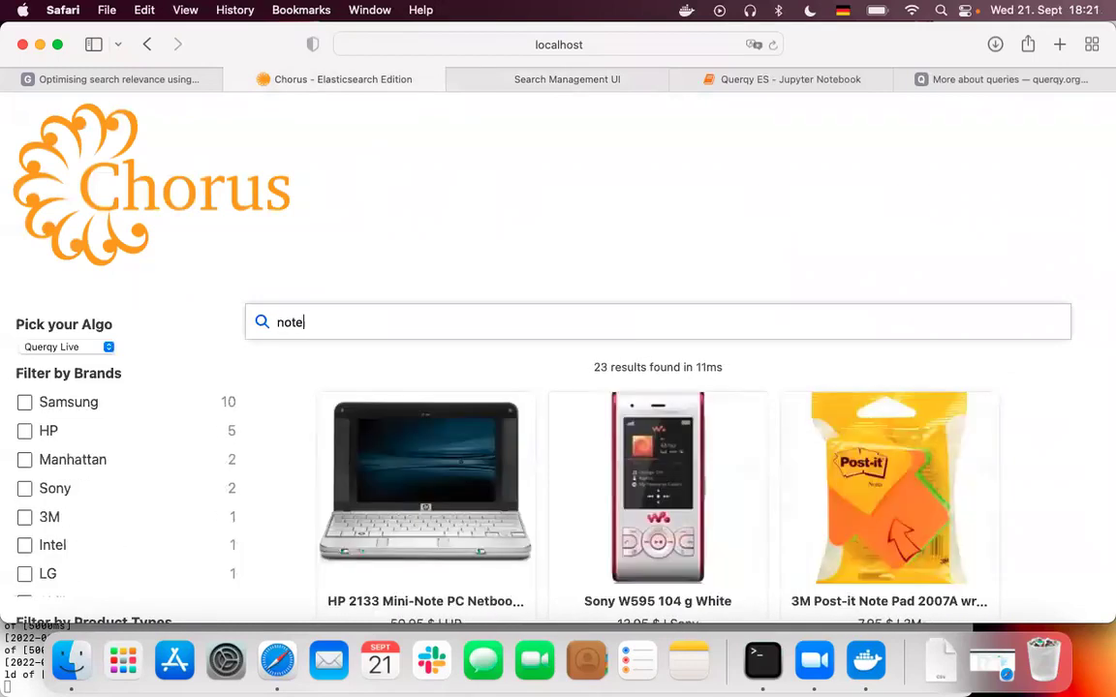
text(book)
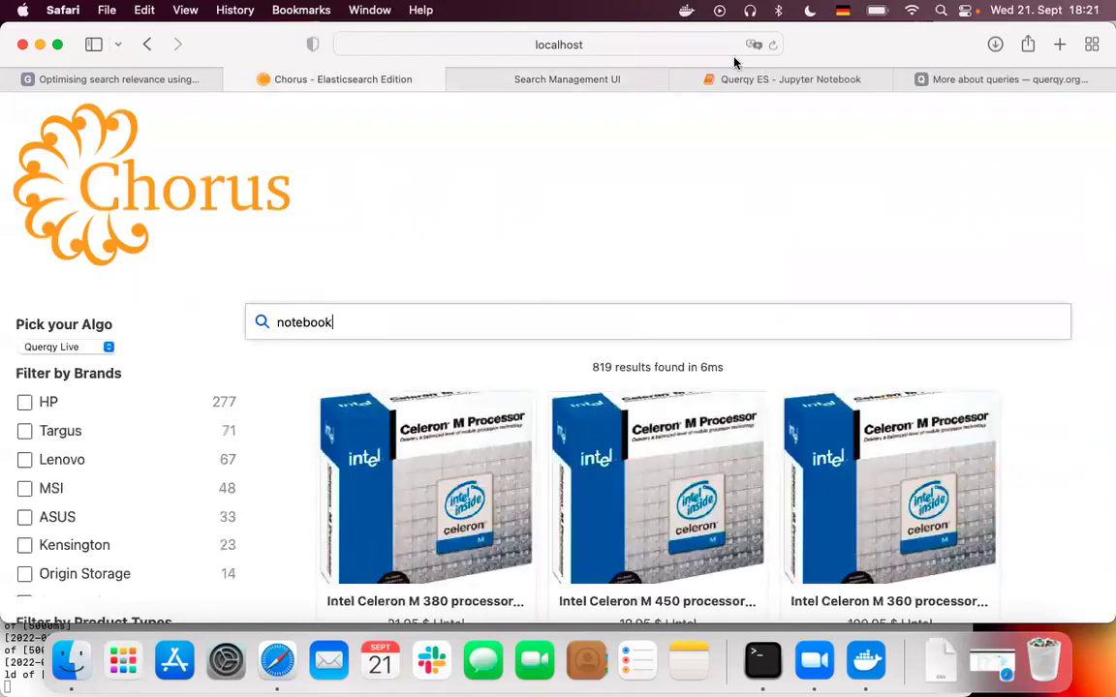
Return to the Search Management UI and set the intel up/down rule's strength to UP(+++++)
click(531, 81)
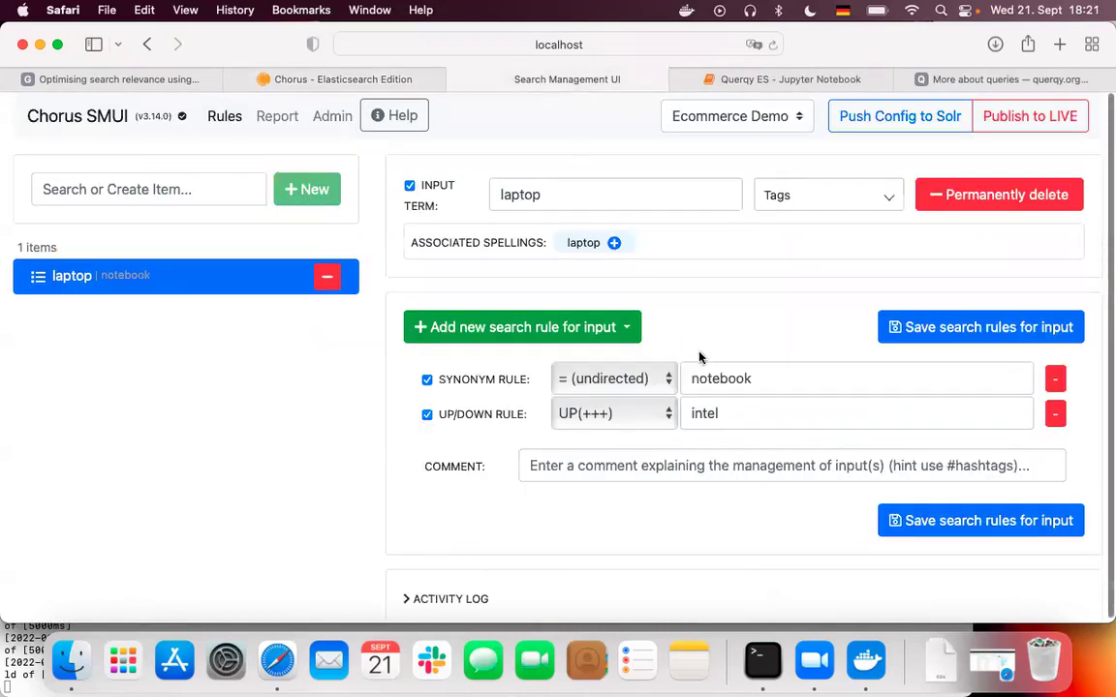
double_click(697, 413)
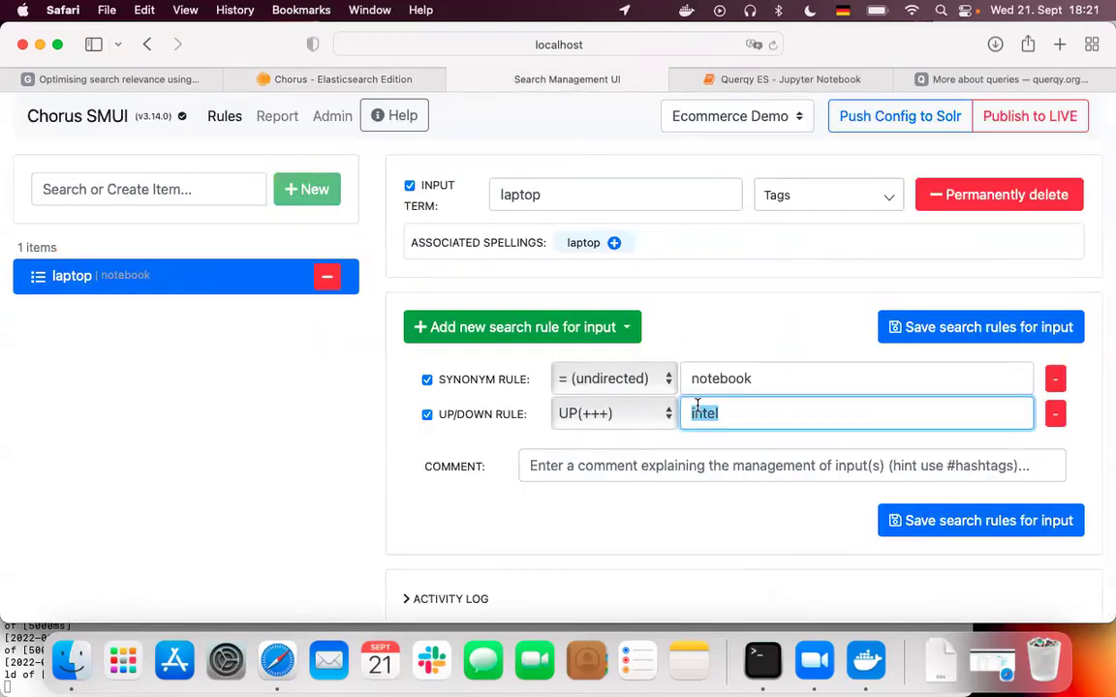
click(571, 414)
click(663, 365)
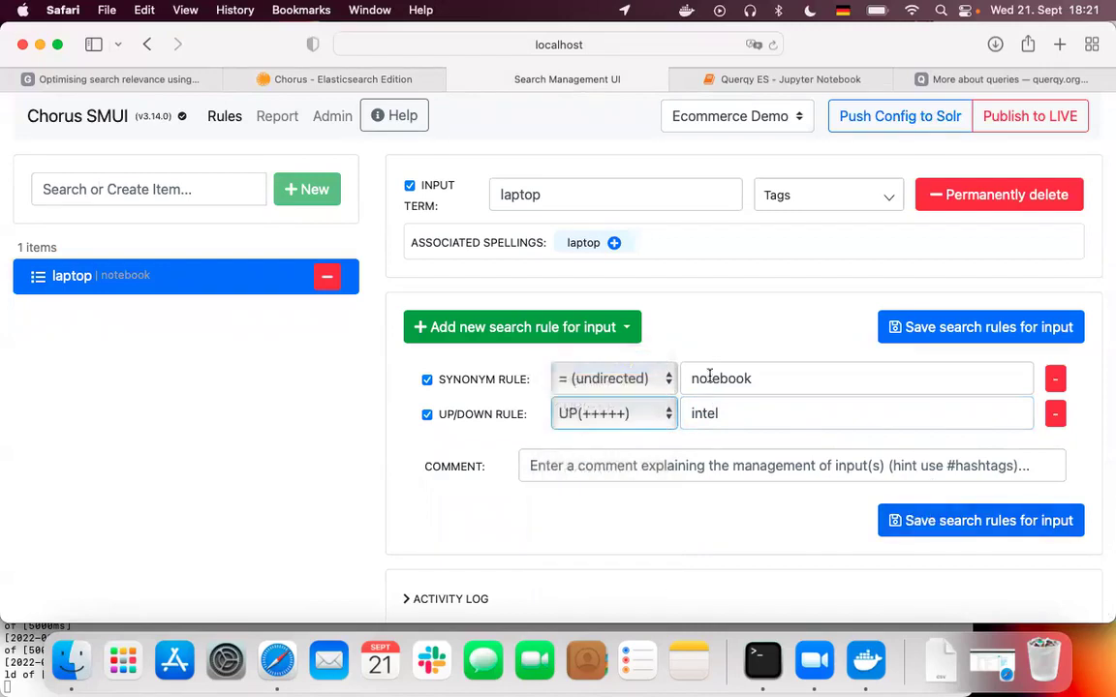
click(572, 326)
click(528, 368)
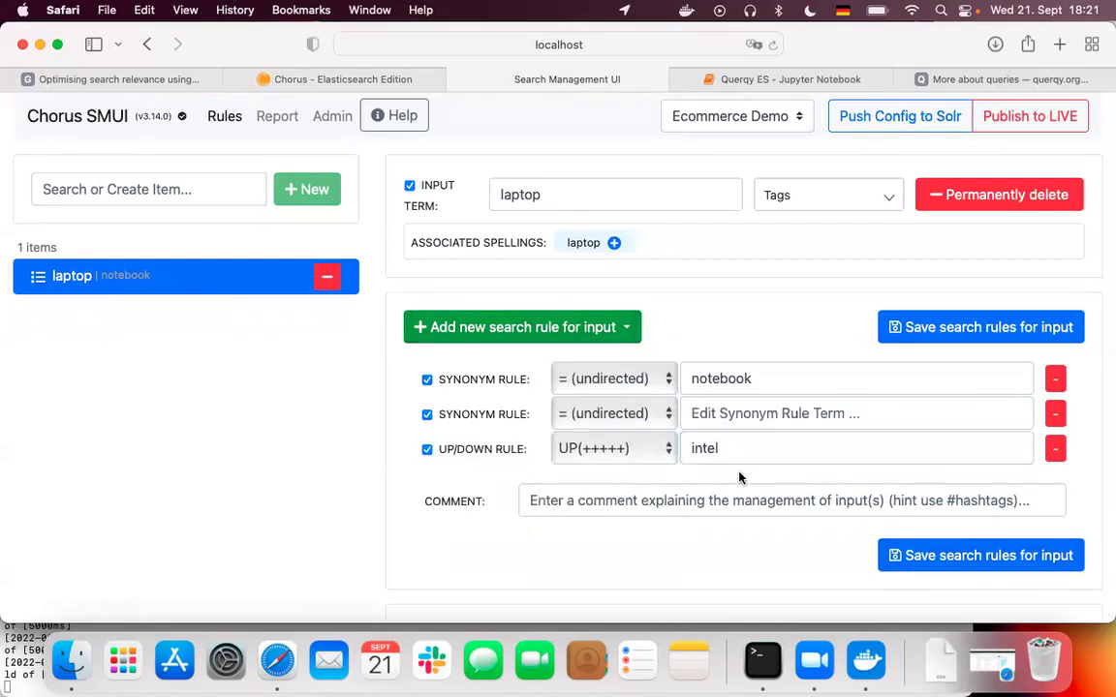
click(752, 414)
text(amd)
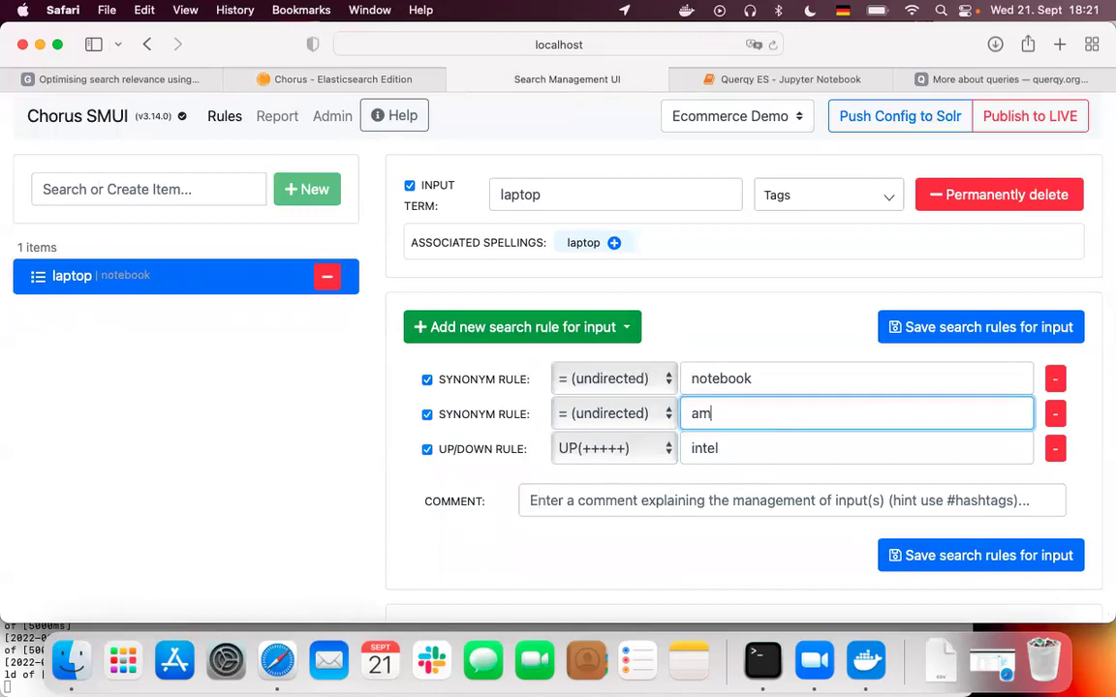
click(601, 414)
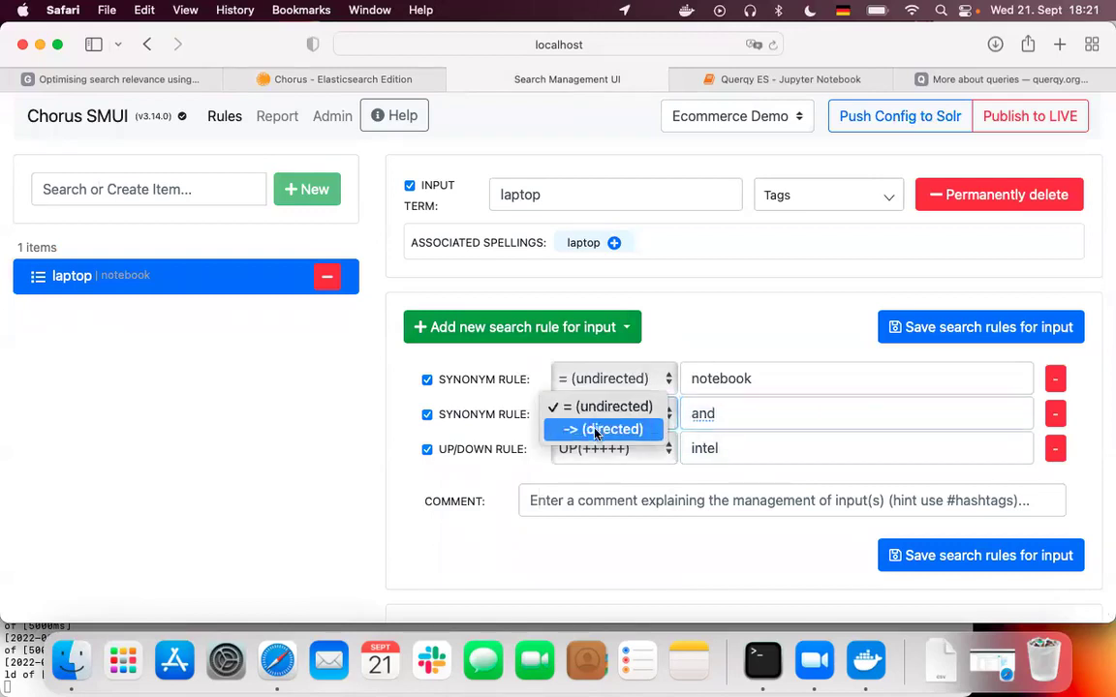
click(494, 413)
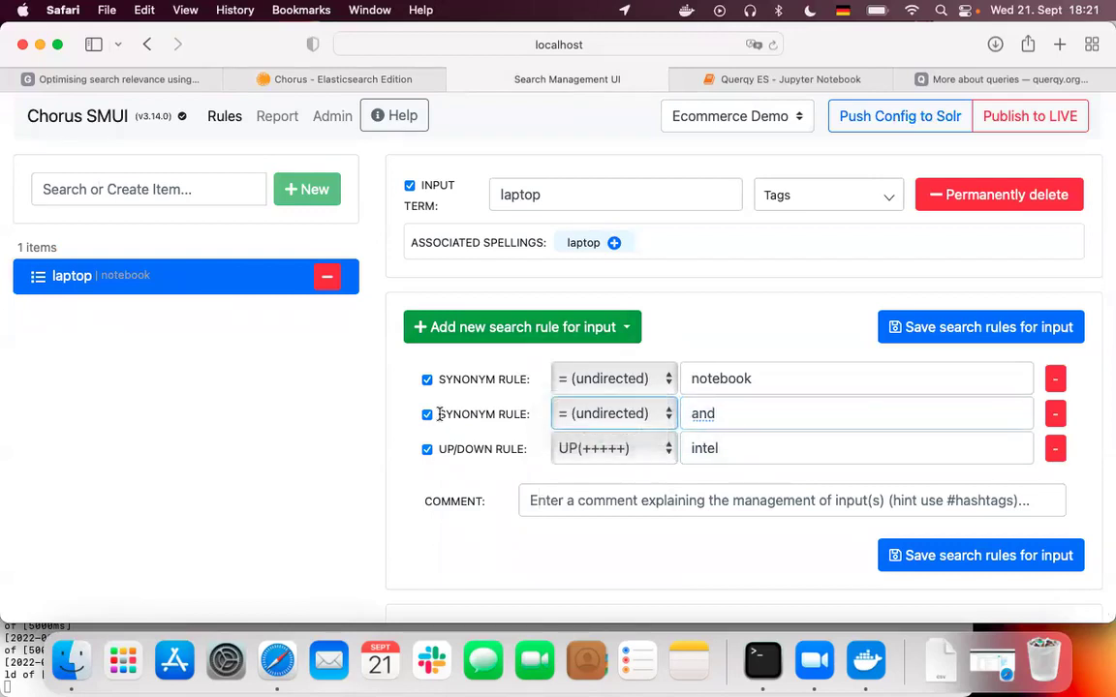
click(1055, 413)
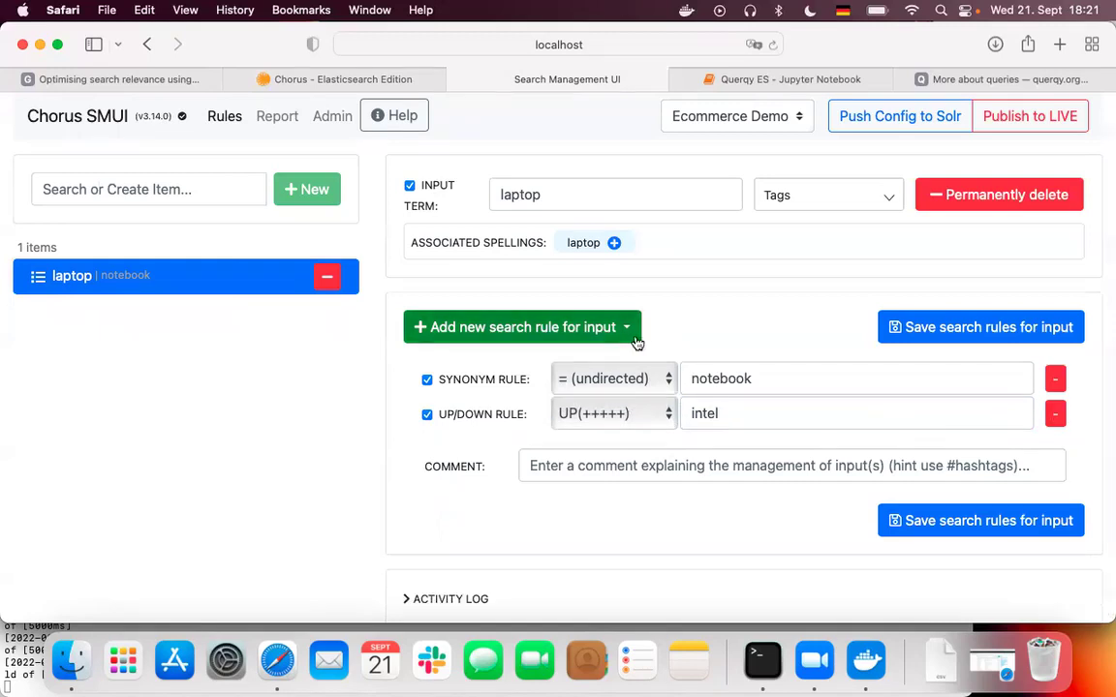
Add a second up/down rule to laptop that boosts "amd" with UP(+++++)
click(581, 326)
click(487, 396)
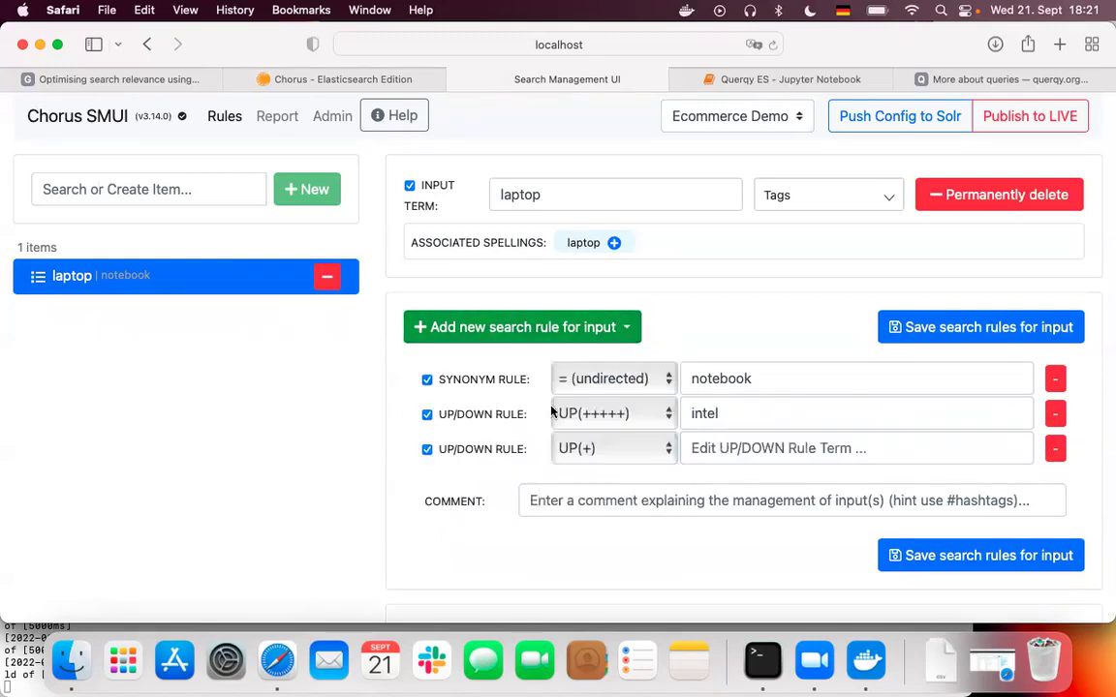
text(amd)
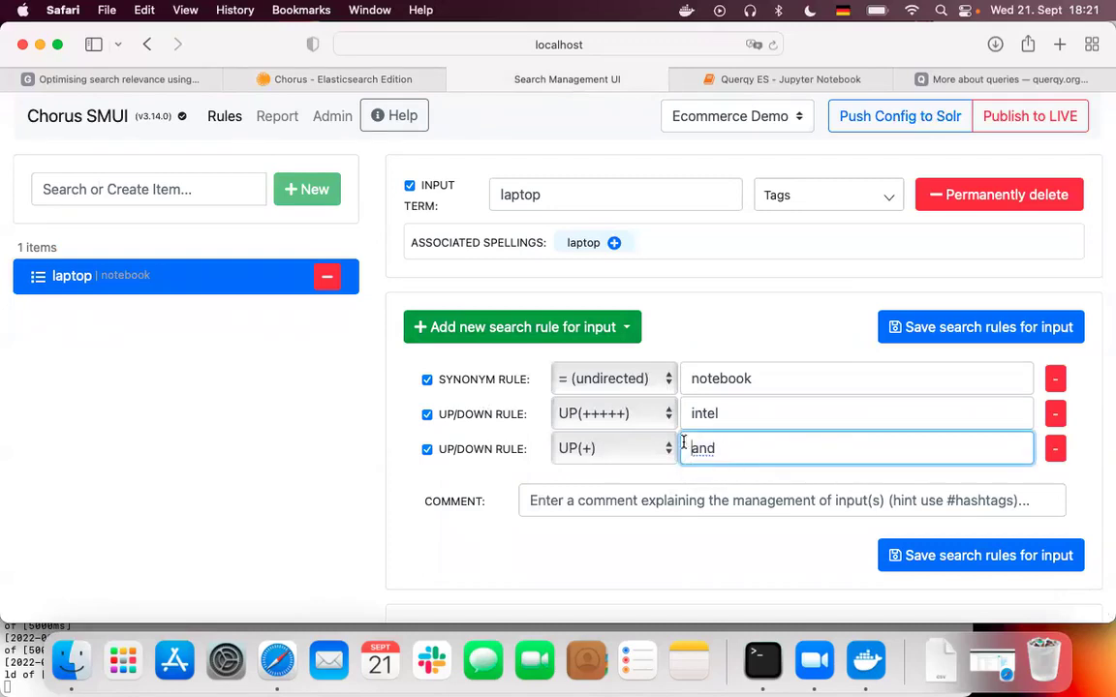
drag(722, 449, 678, 449)
text(amd)
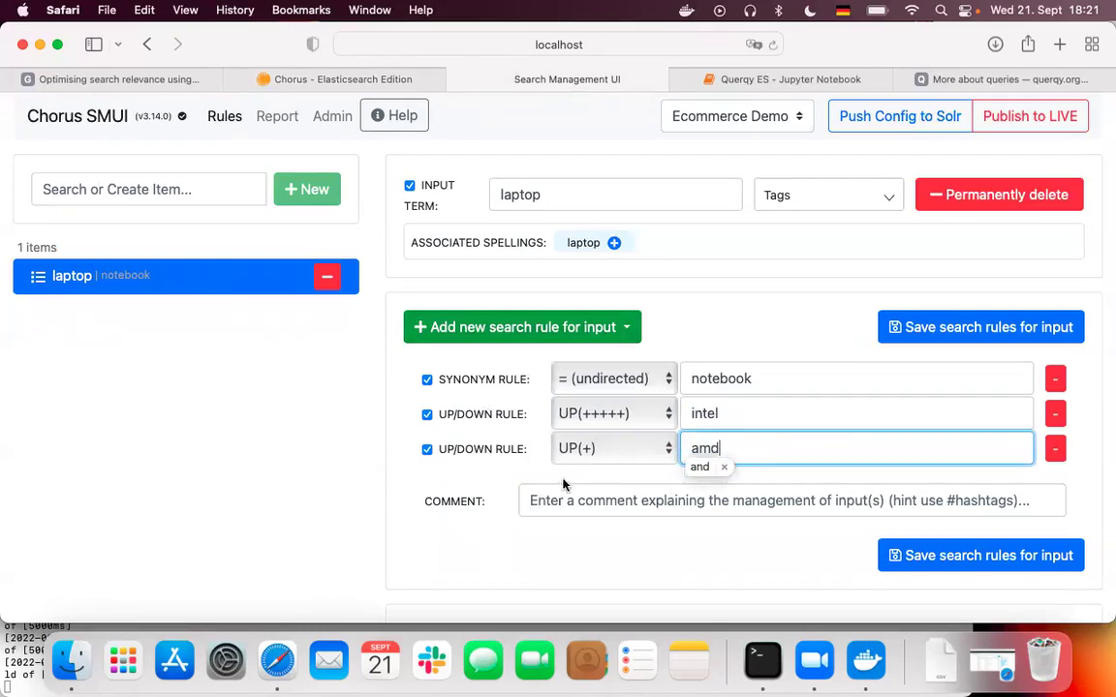
click(630, 447)
click(610, 358)
click(704, 449)
key(BackSpace)
text(m)
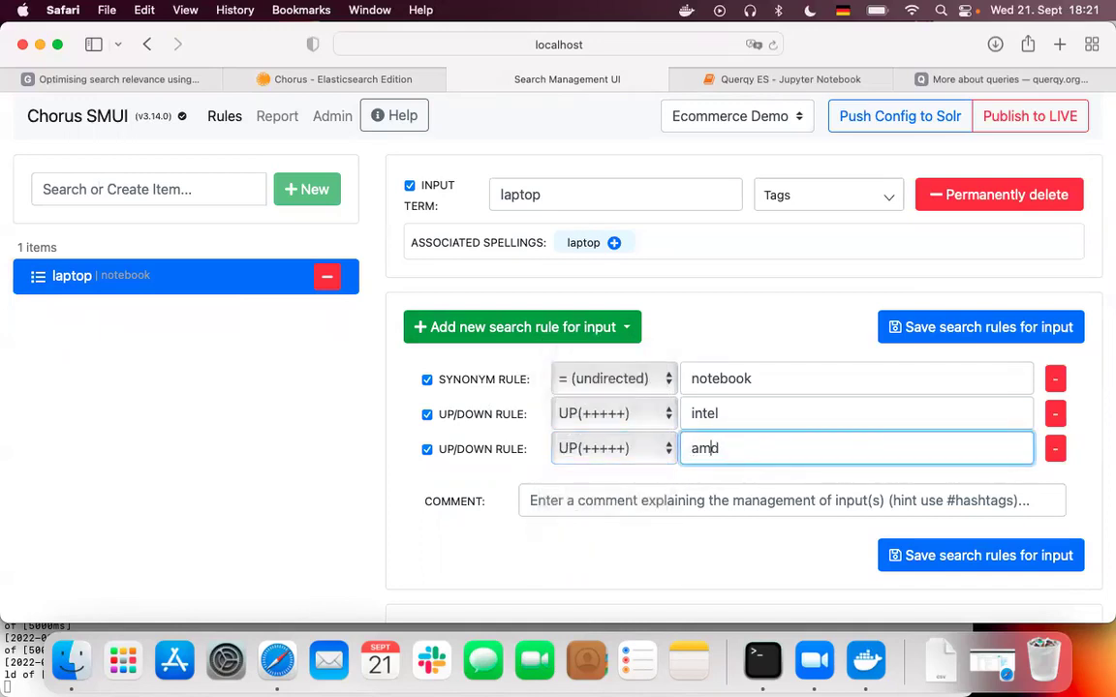
Save the laptop search rules with the amd and intel boosts and publish them to LIVE
click(935, 555)
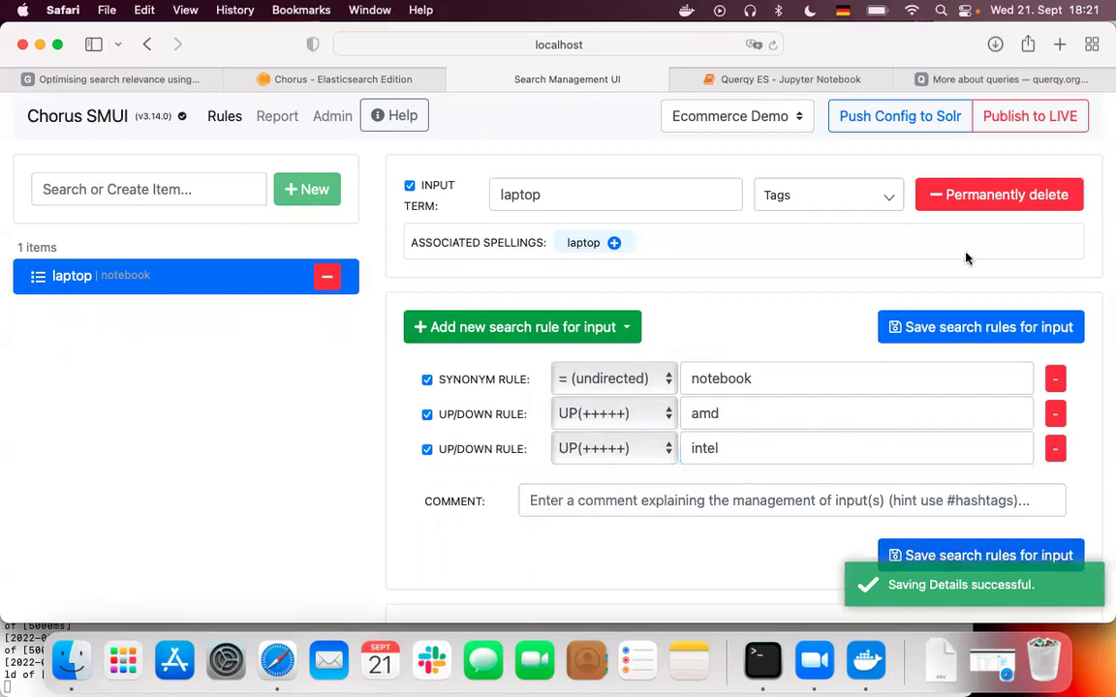
click(1025, 118)
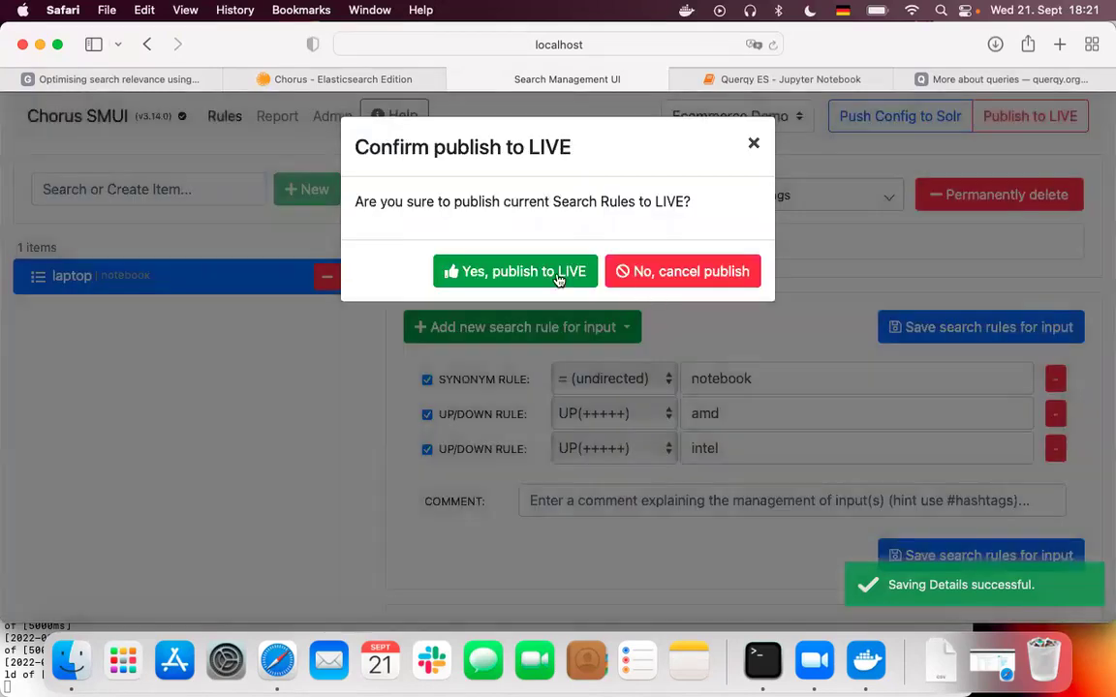
click(519, 275)
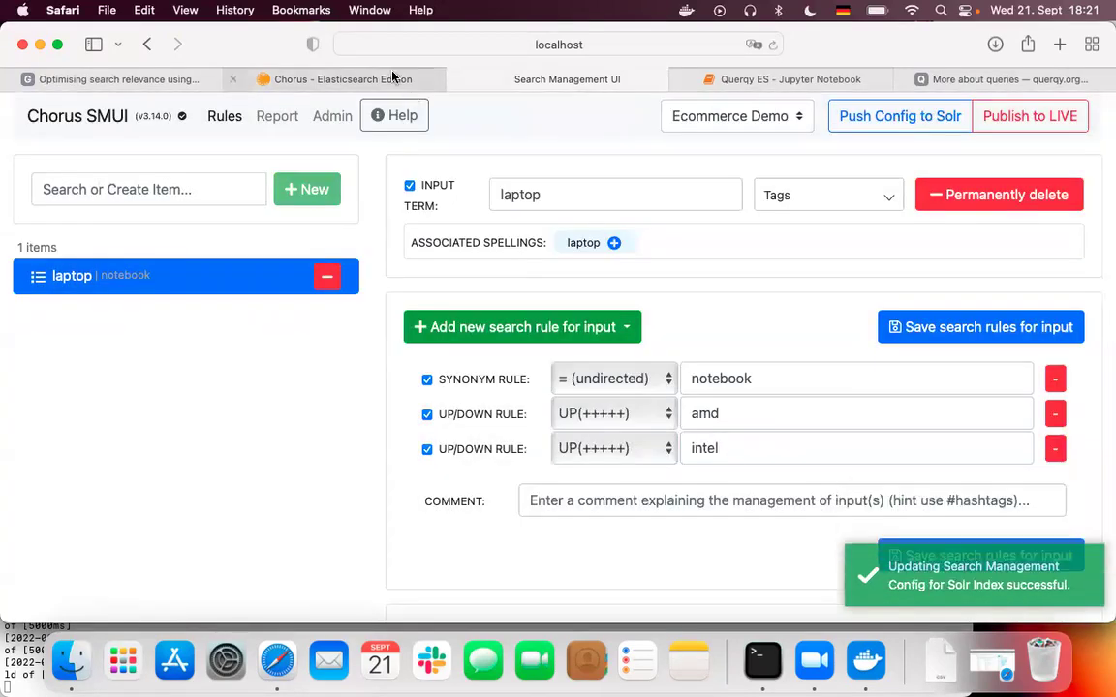
Rerun the "notebook" search in the Chorus shop, look through its results and compare them with a "laptop" search
click(386, 78)
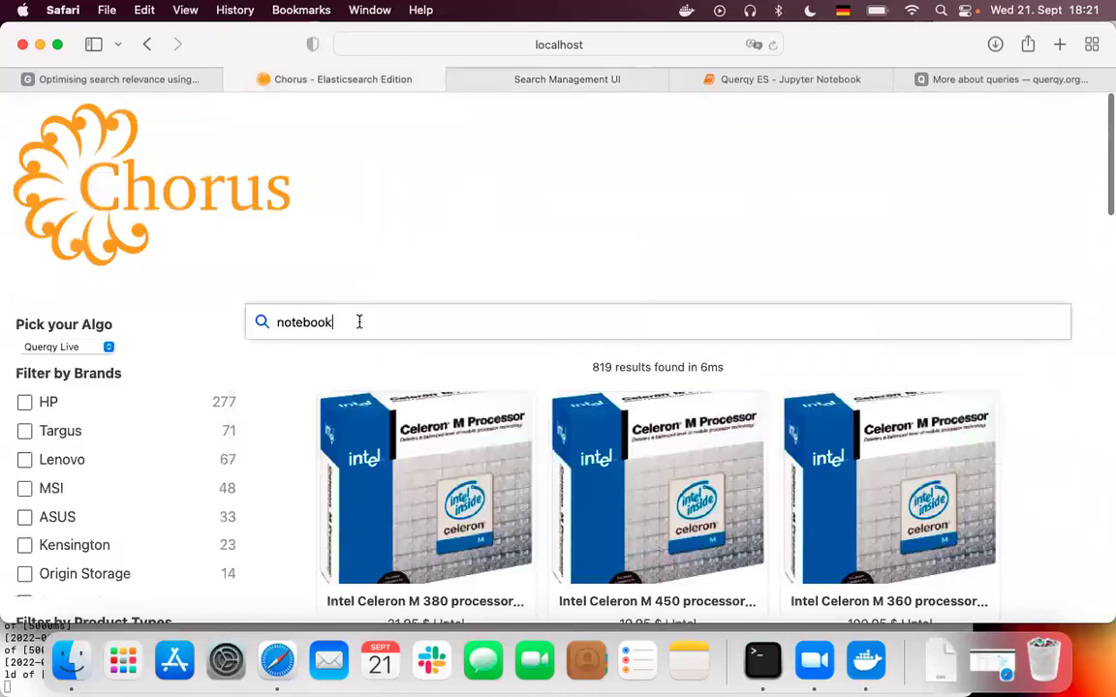
key(BackSpace)
key(BackSpace)
text(ok)
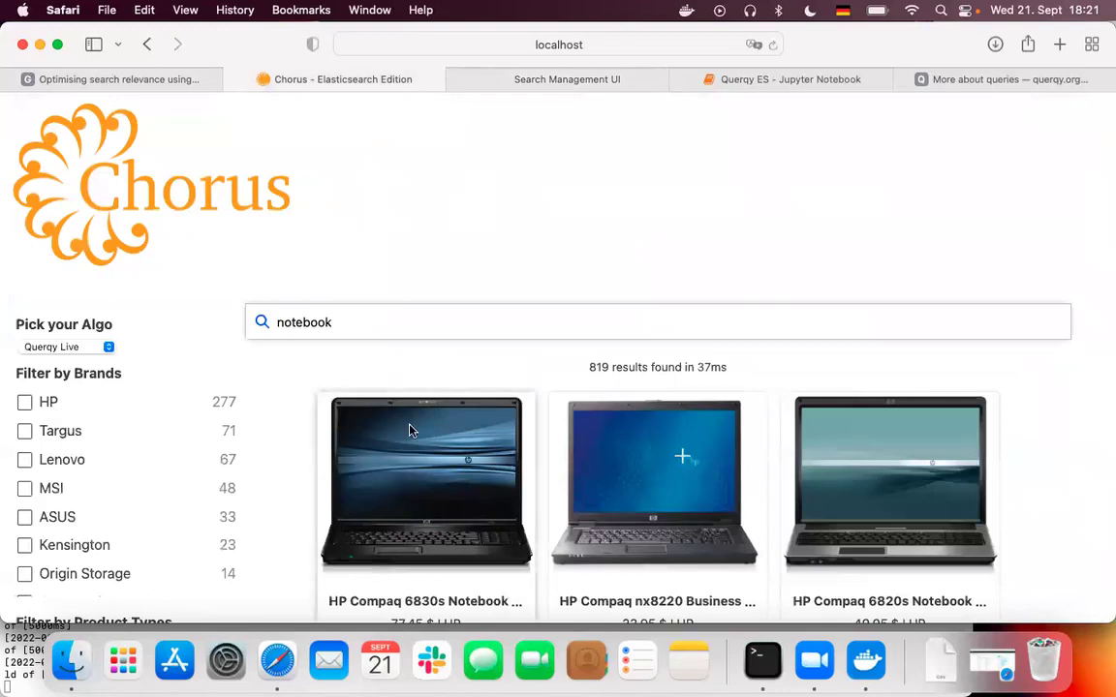
scroll(409, 427, down, 5)
scroll(409, 431, up, 5)
double_click(298, 325)
text(laptop)
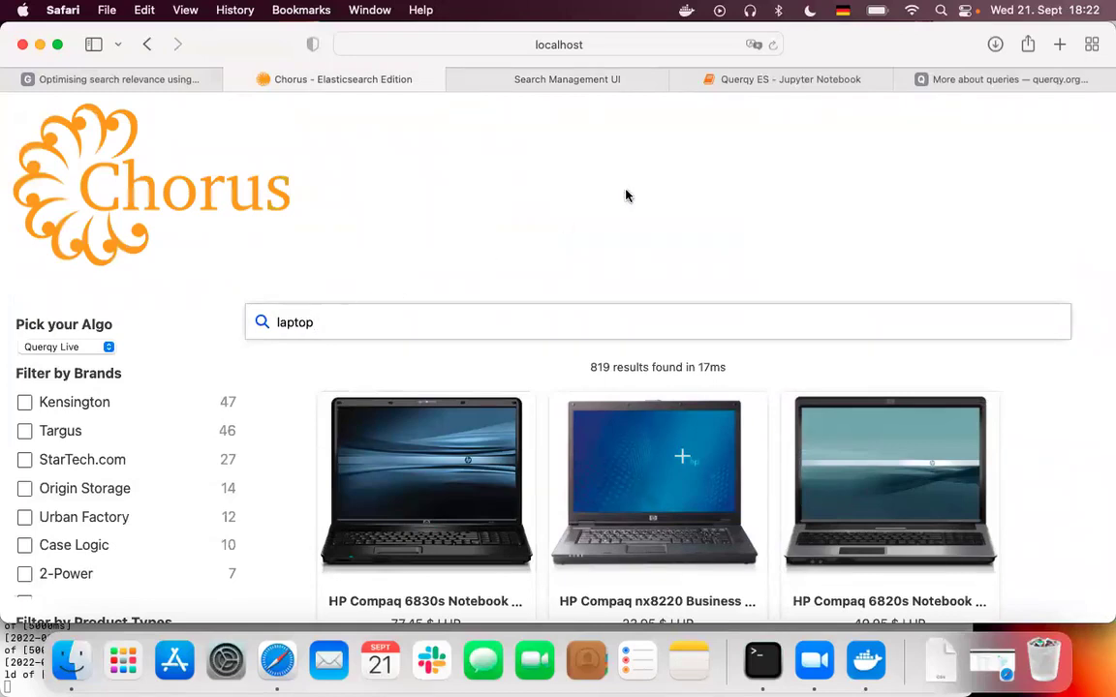
In the Search Management UI, create a spelling item for laptop and add "latpop" as its misspelling
click(579, 81)
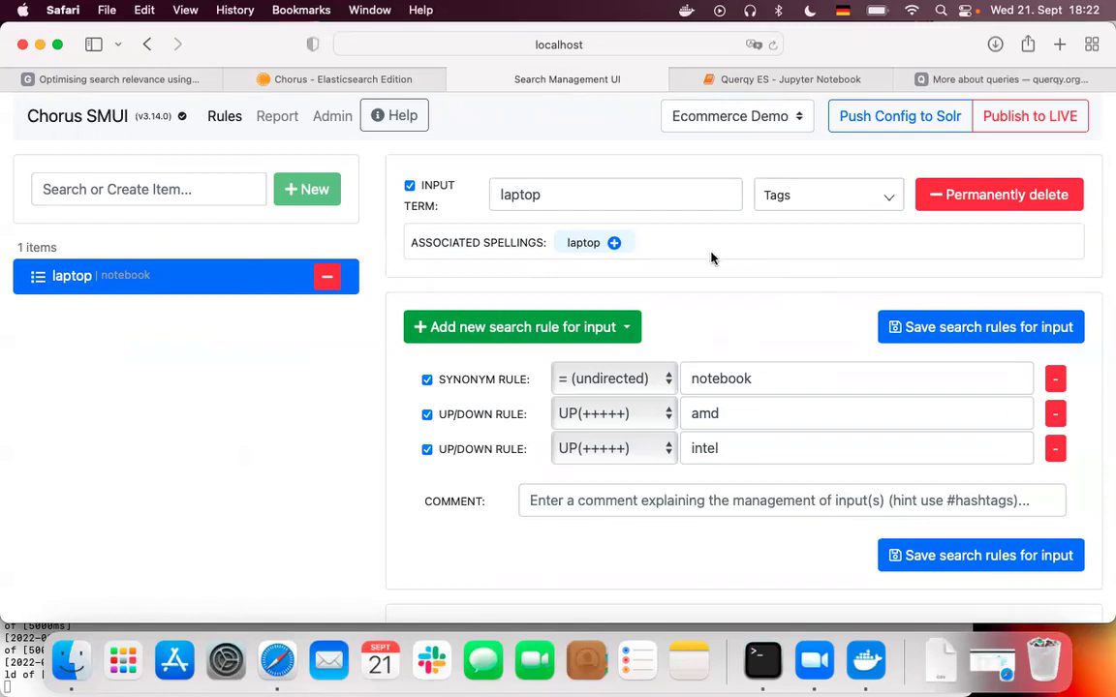
click(614, 244)
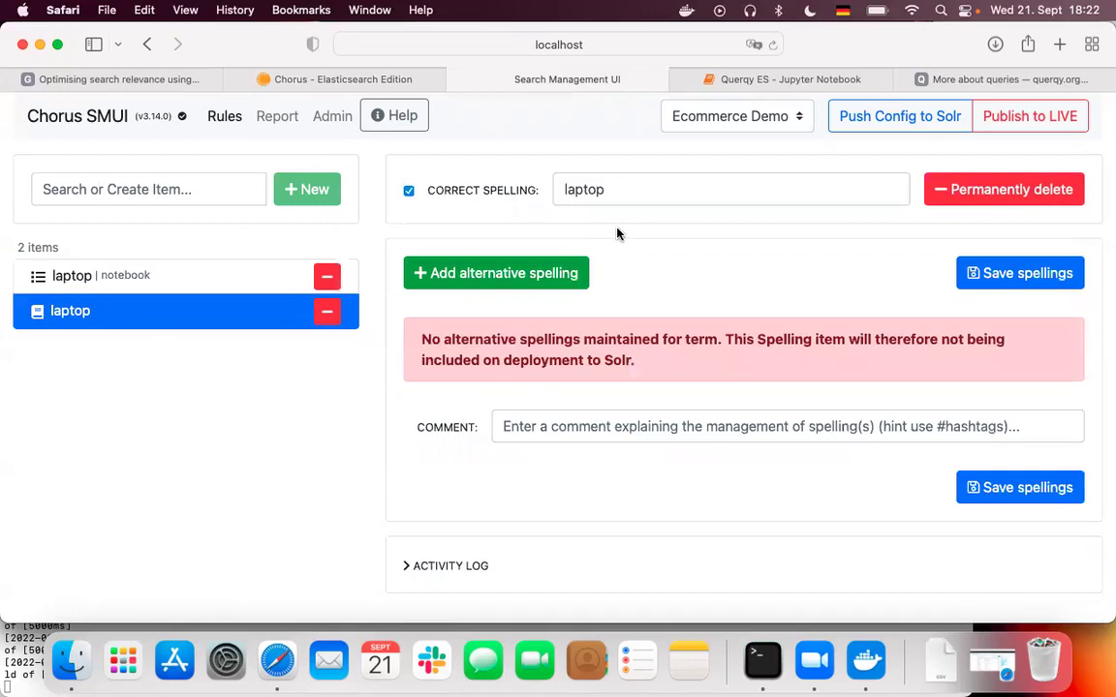
click(538, 272)
click(564, 339)
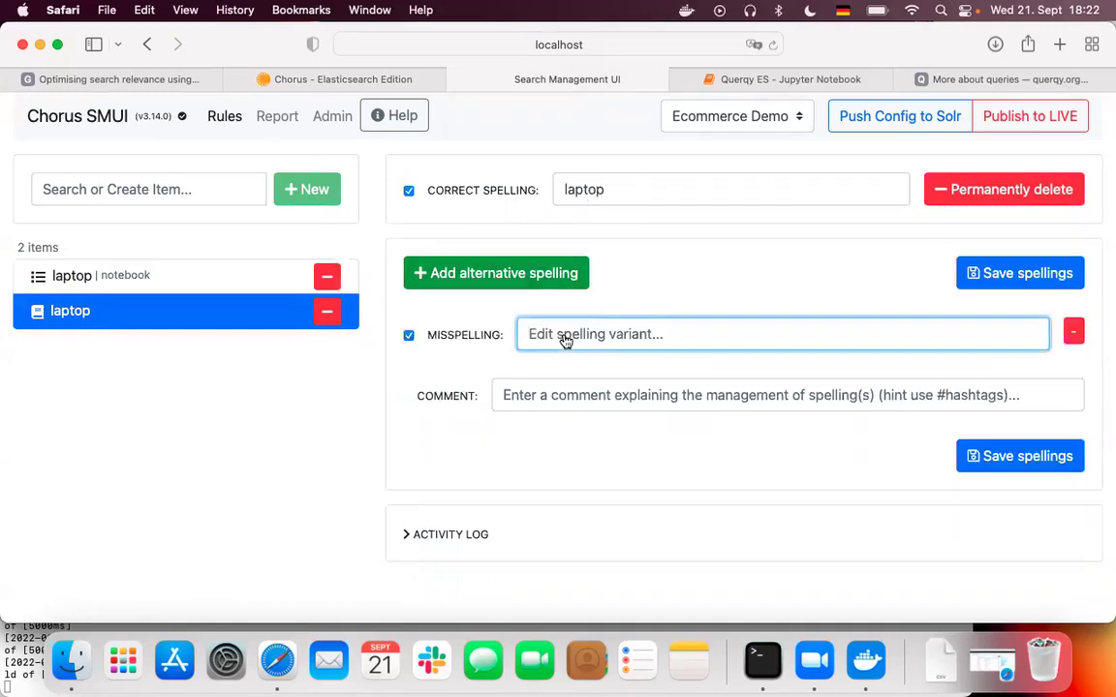
text(l)
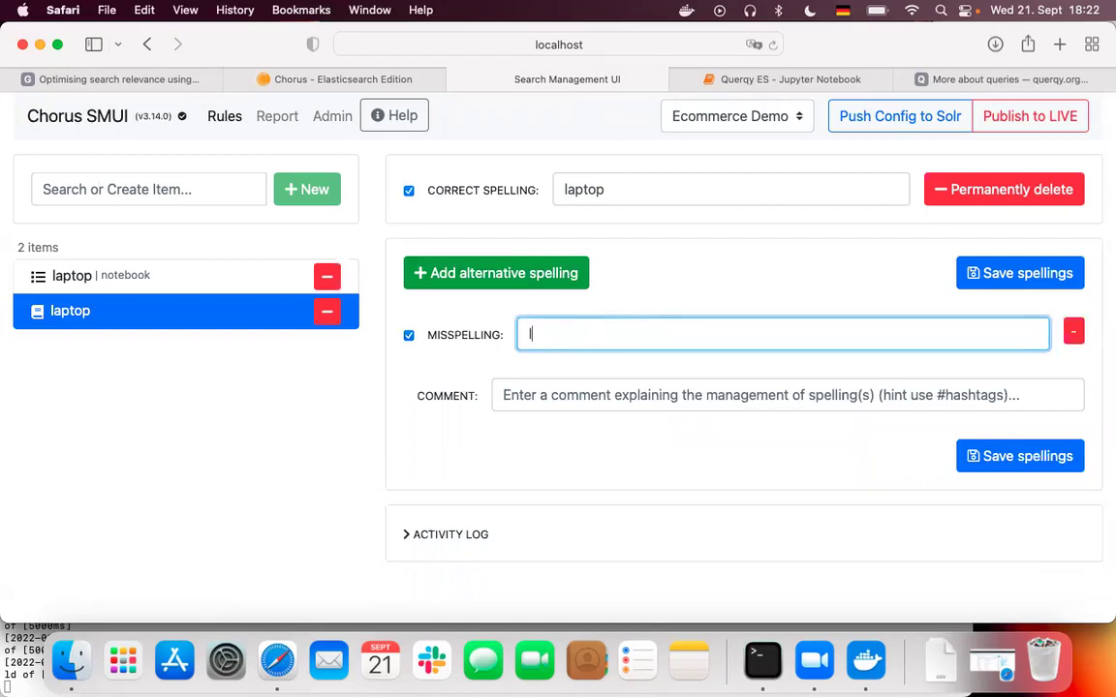
text(atpop)
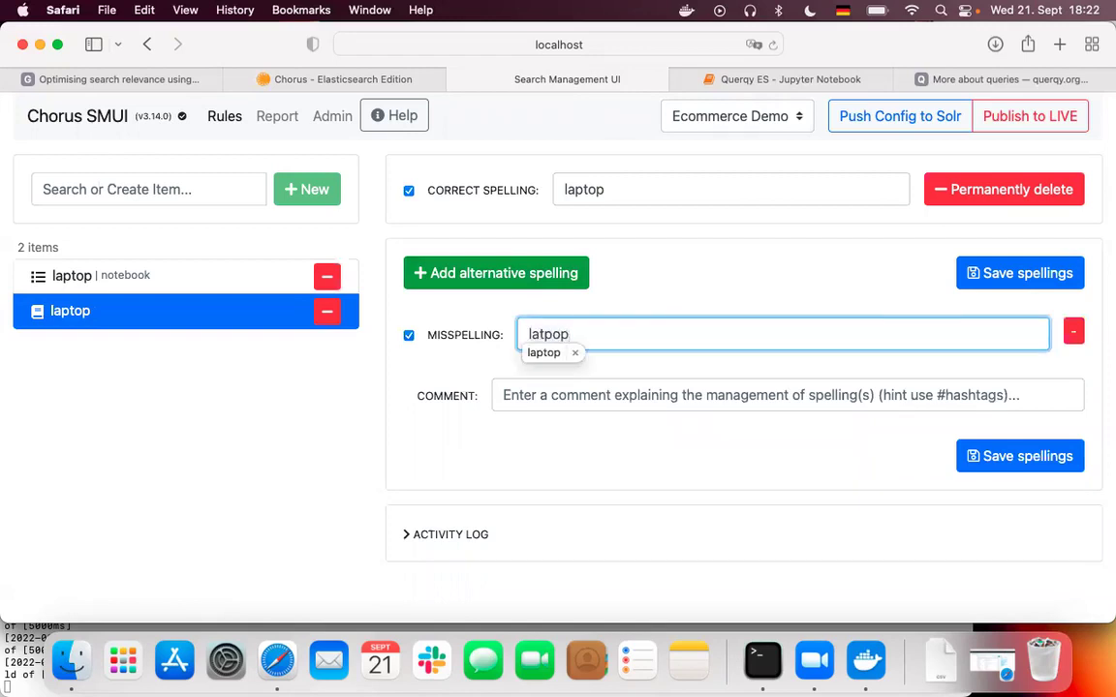
key(Escape)
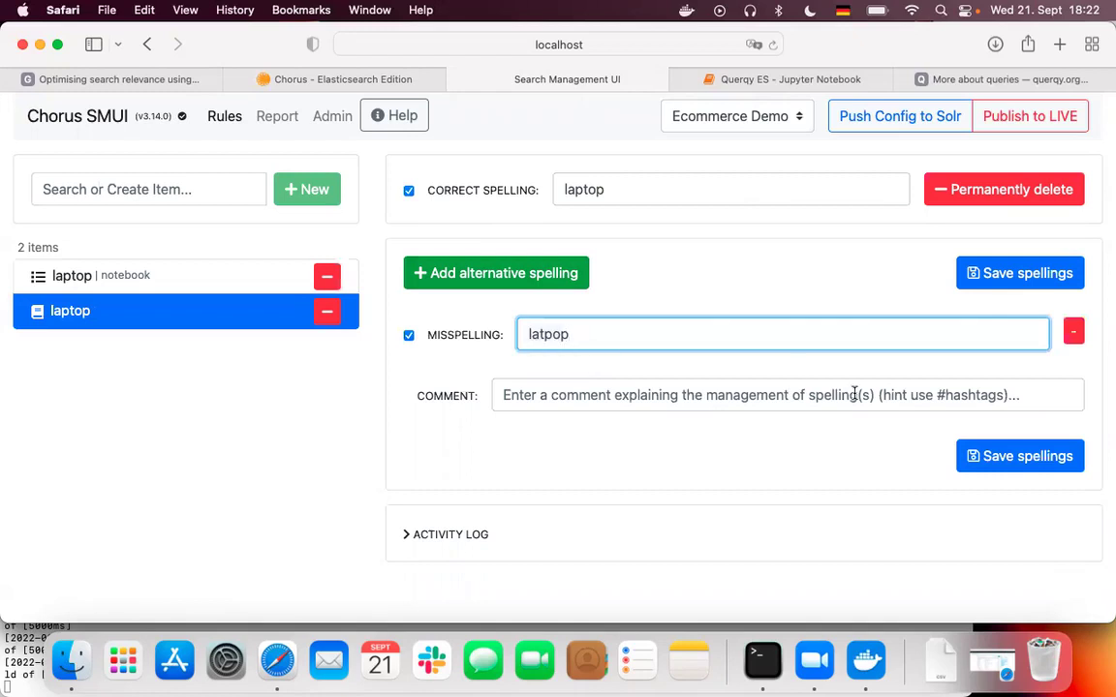
Save the laptop spellings and publish the search rules to LIVE
click(999, 466)
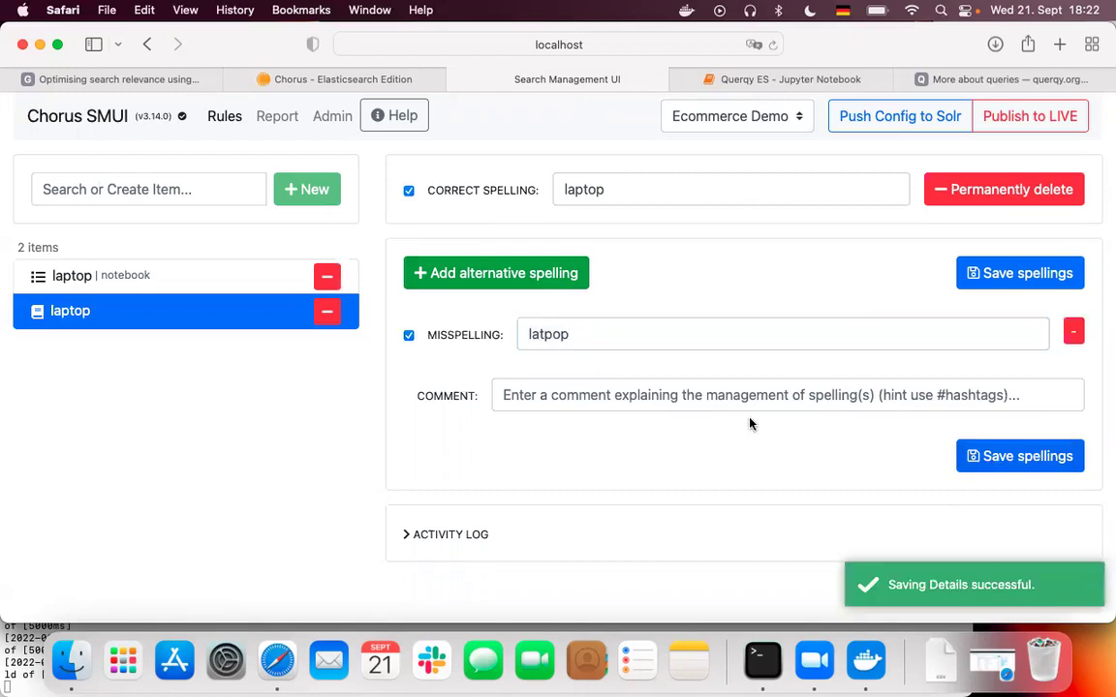
click(1029, 116)
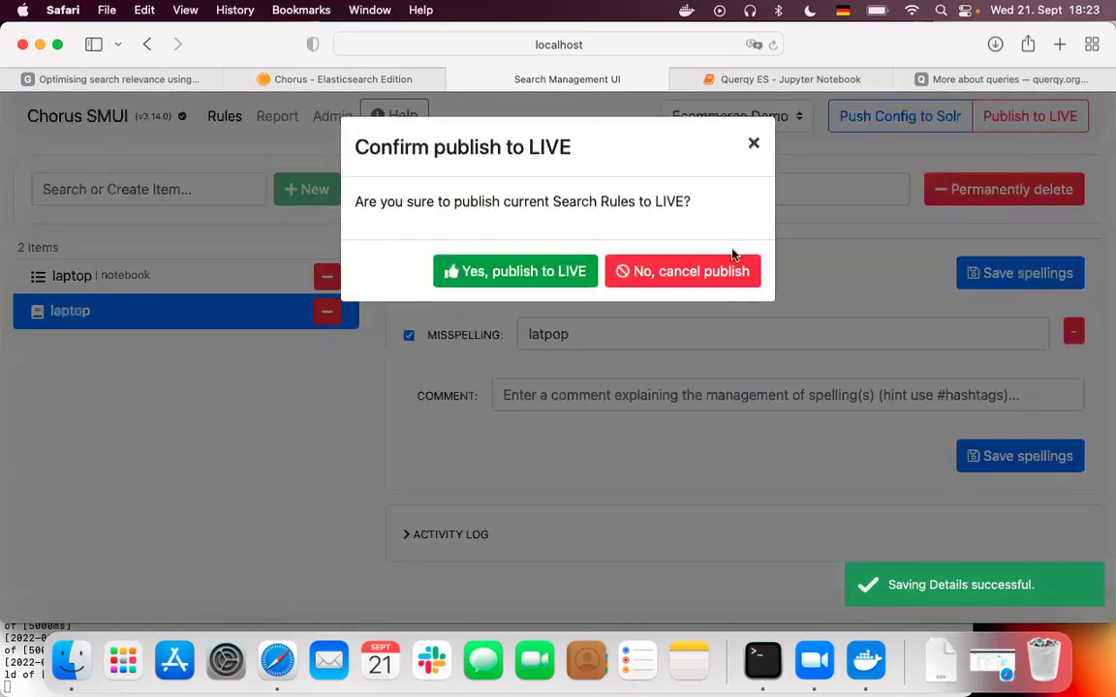
click(504, 279)
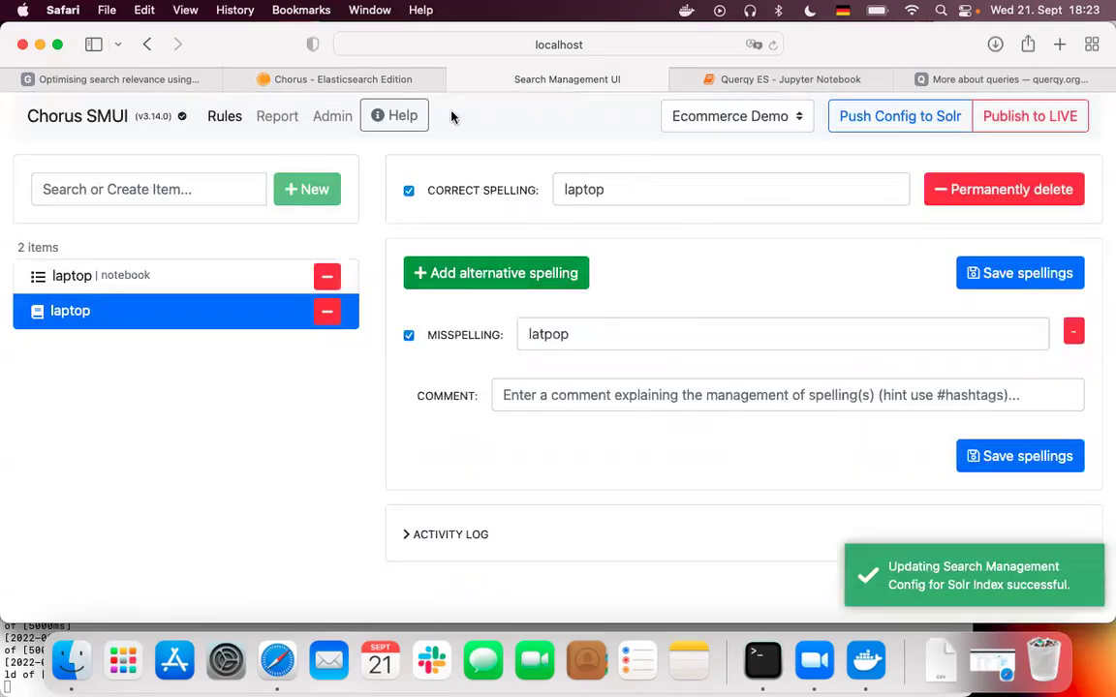
Switch to the Chorus shop and search for the misspelled term "latpop"
click(356, 79)
key(BackSpace)
key(BackSpace)
key(BackSpace)
key(BackSpace)
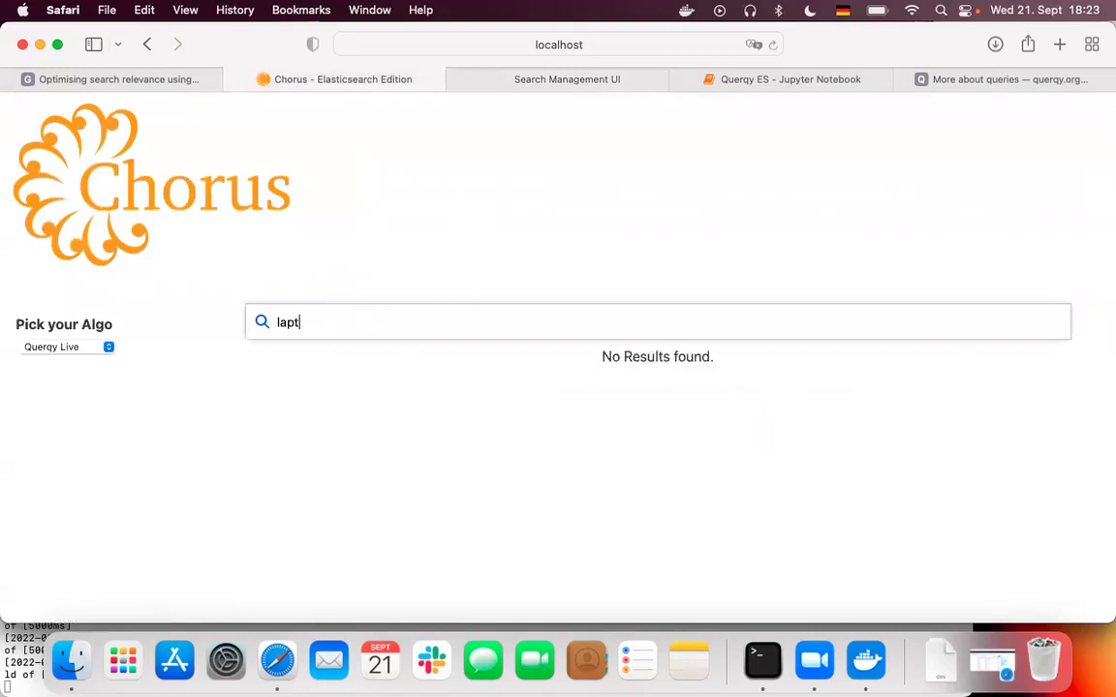
text(tpop)
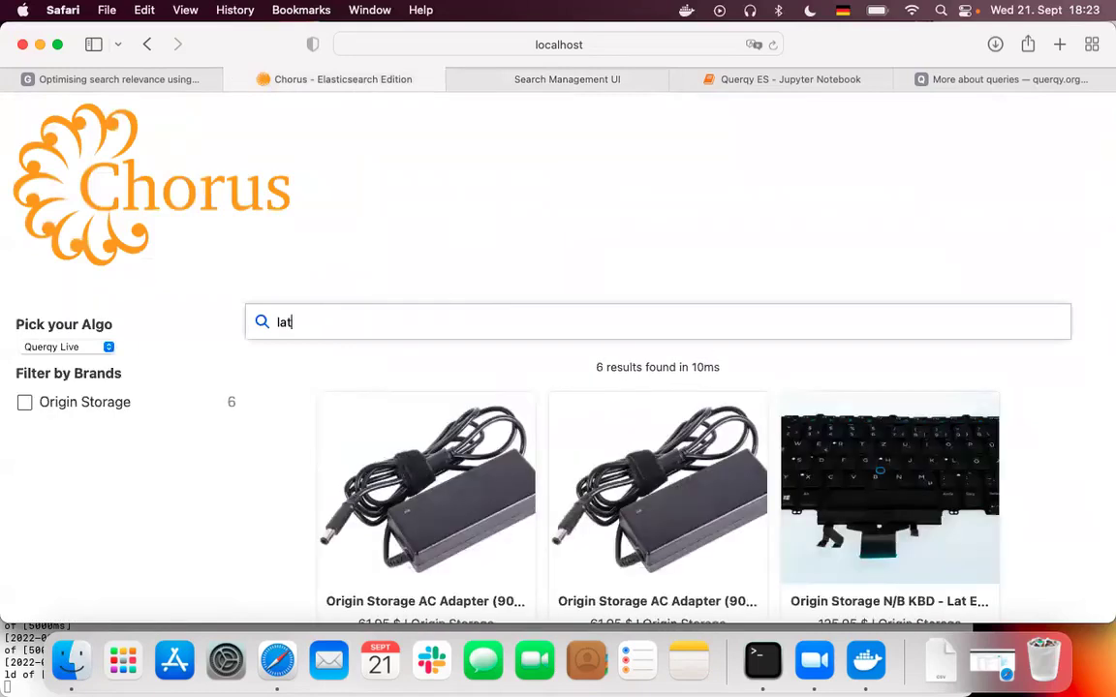